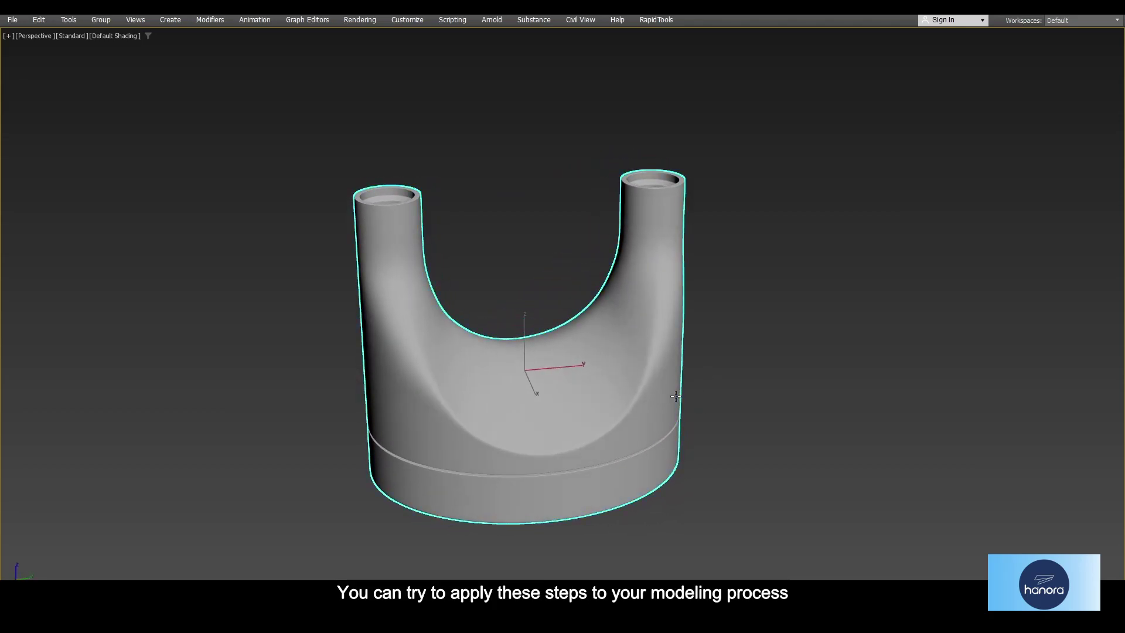
Step: Create a cylinder primitive at the centre of the grid, about 24.3 in radius and 9.5 high
key(ctrl+x)
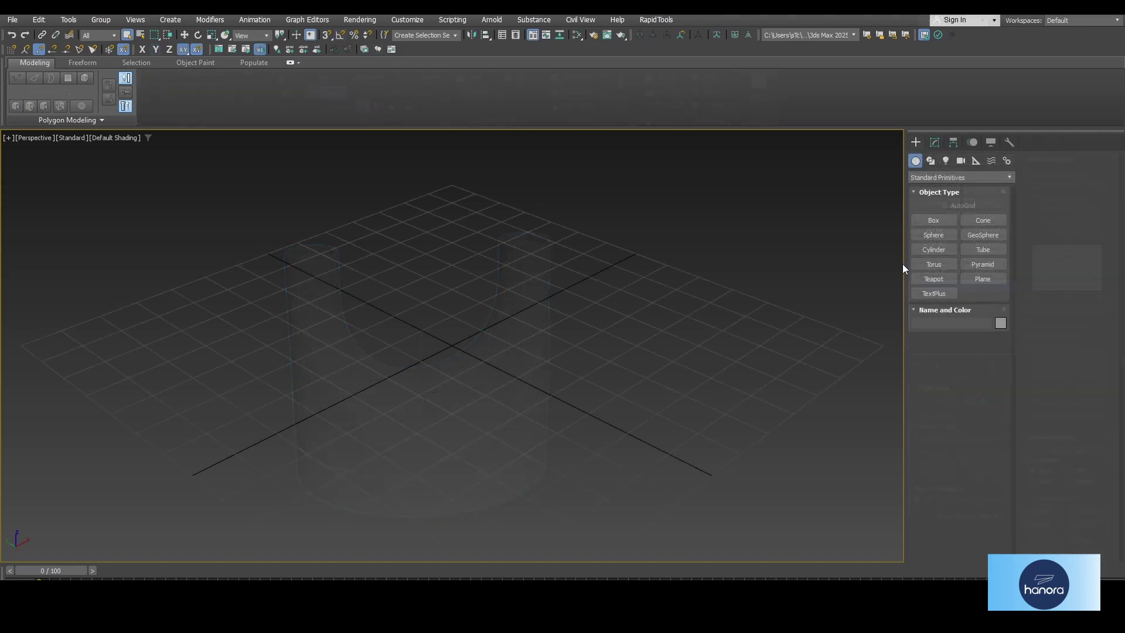
click(933, 249)
drag(451, 344, 481, 395)
right_click(477, 354)
click(934, 142)
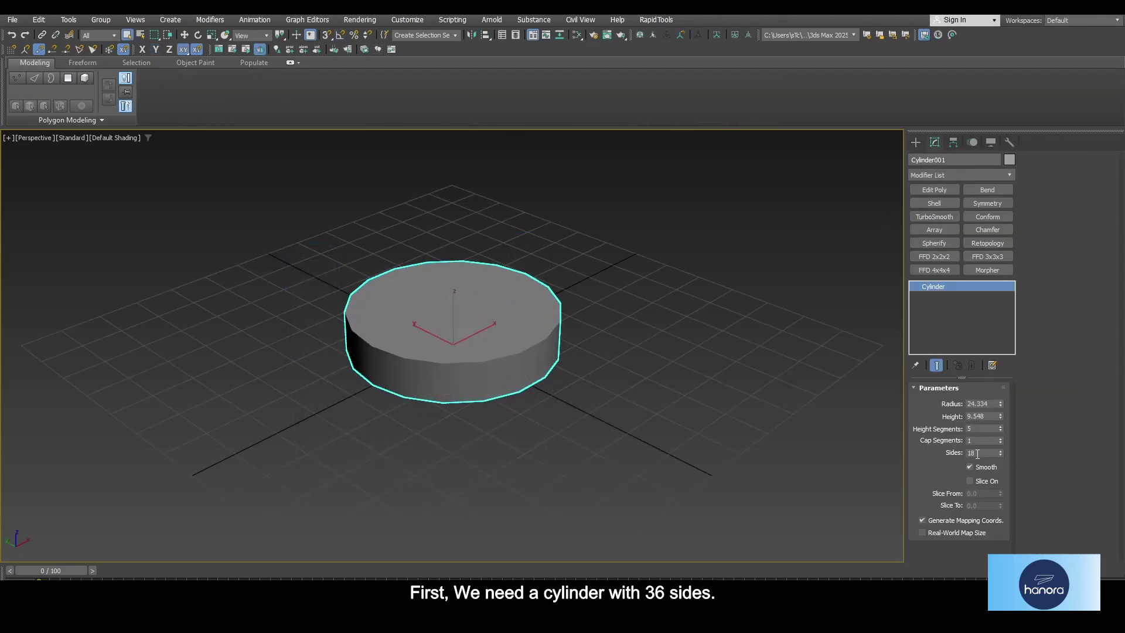
Step: Set the cylinder to 36 sides and 1 height segment, and turn on the edged-faces display
text(36)
key(Return)
scroll(521, 357, up, 5)
key(F4)
middle_drag(514, 369, 511, 376)
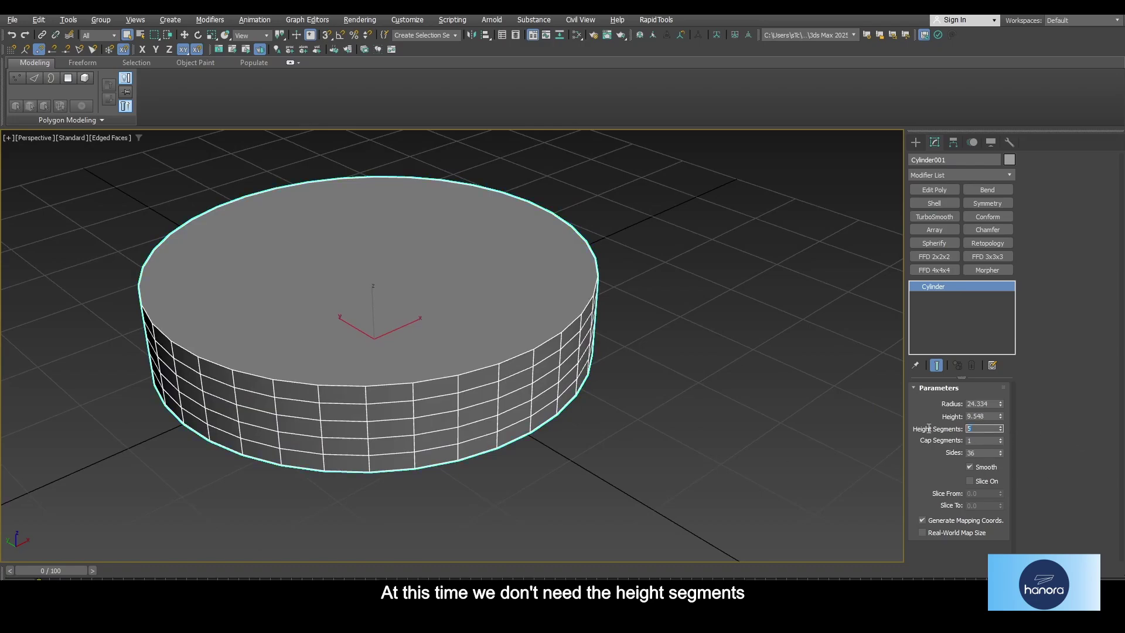
key(Return)
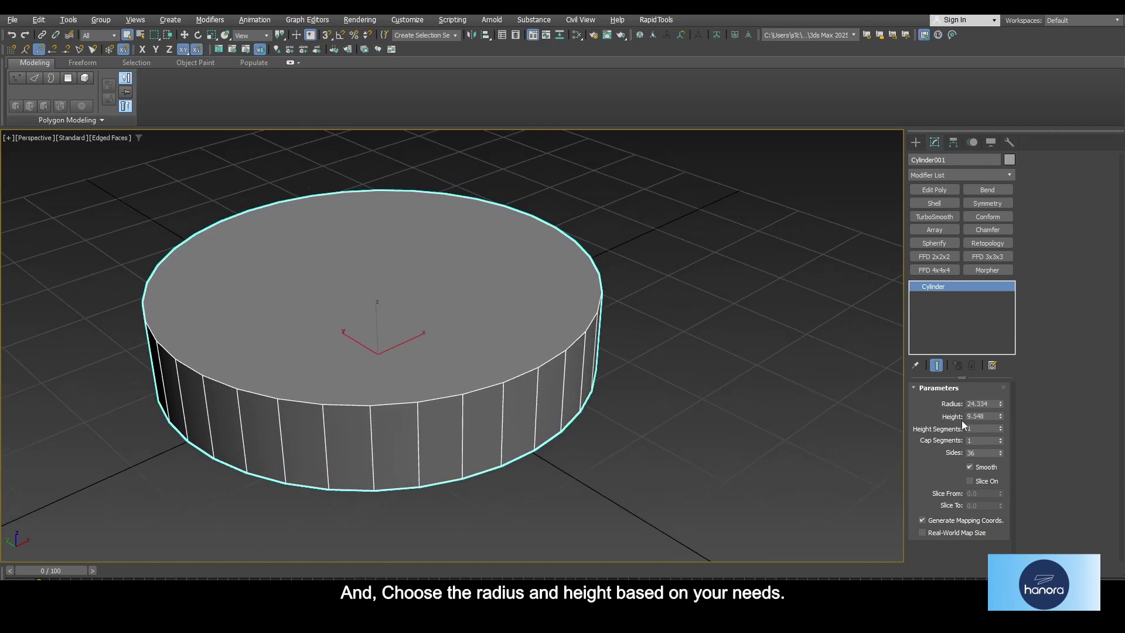
Step: Set the cylinder's radius to 25 and its height to 10
double_click(990, 403)
text(25)
key(Tab)
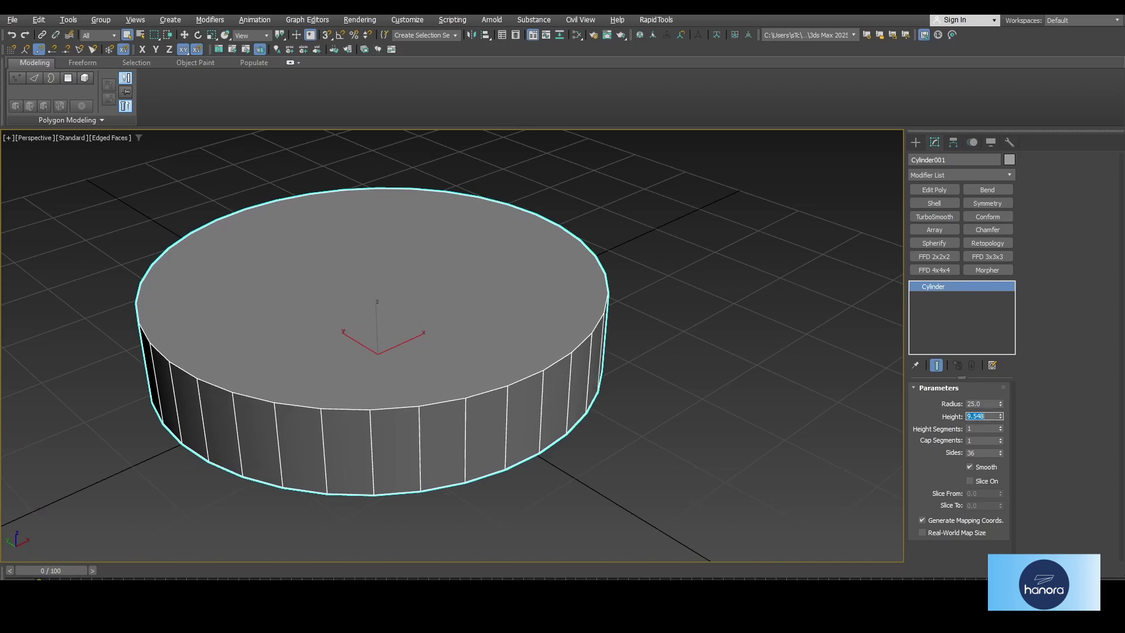
key(Return)
scroll(684, 378, down, 5)
middle_drag(684, 379, 614, 387)
scroll(622, 390, up, 2)
middle_drag(665, 417, 595, 417)
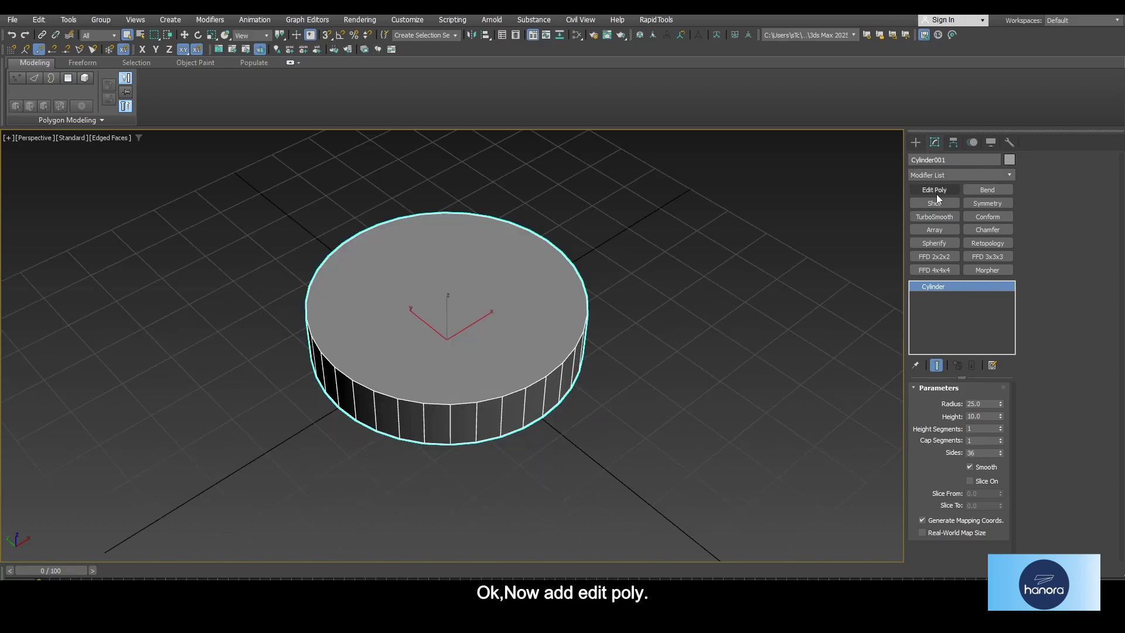
Step: Add an Edit Poly modifier, delete the cylinder's top and bottom cap polygons, and hide the grid
click(936, 192)
click(1079, 174)
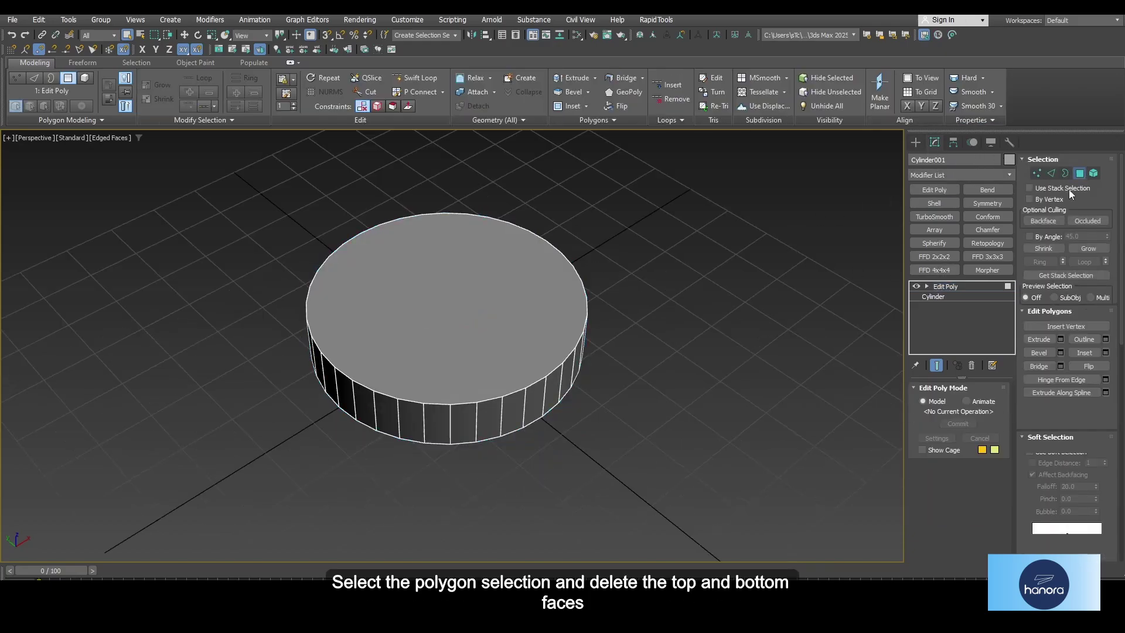
click(516, 299)
alt+middle_drag(516, 299, 578, 375)
ctrl+click(470, 280)
key(Delete)
key(g)
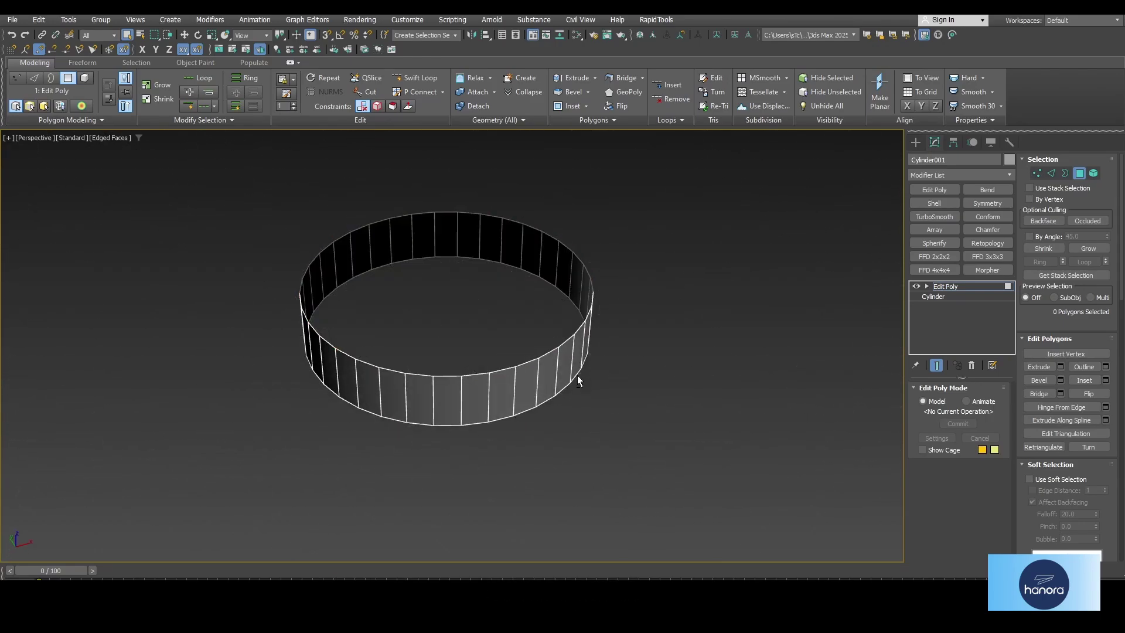
Step: Leave polygon editing, add an FFD 2x2x2 modifier to the ring, and activate its control points
click(1080, 174)
key(z)
click(939, 258)
scroll(572, 327, down, 4)
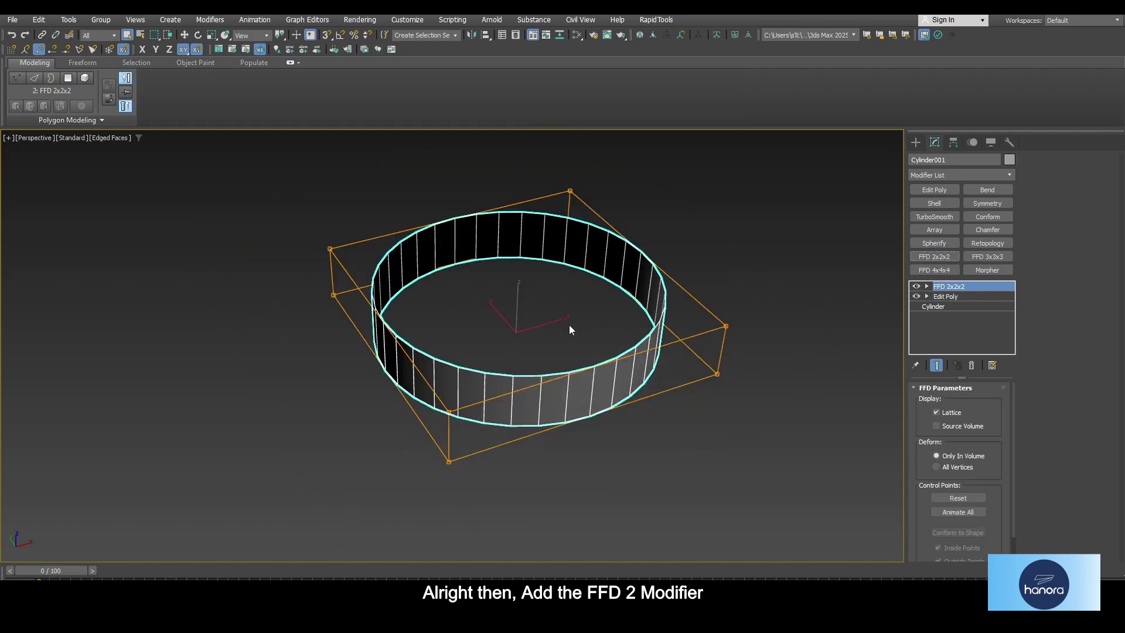
middle_drag(572, 326, 506, 302)
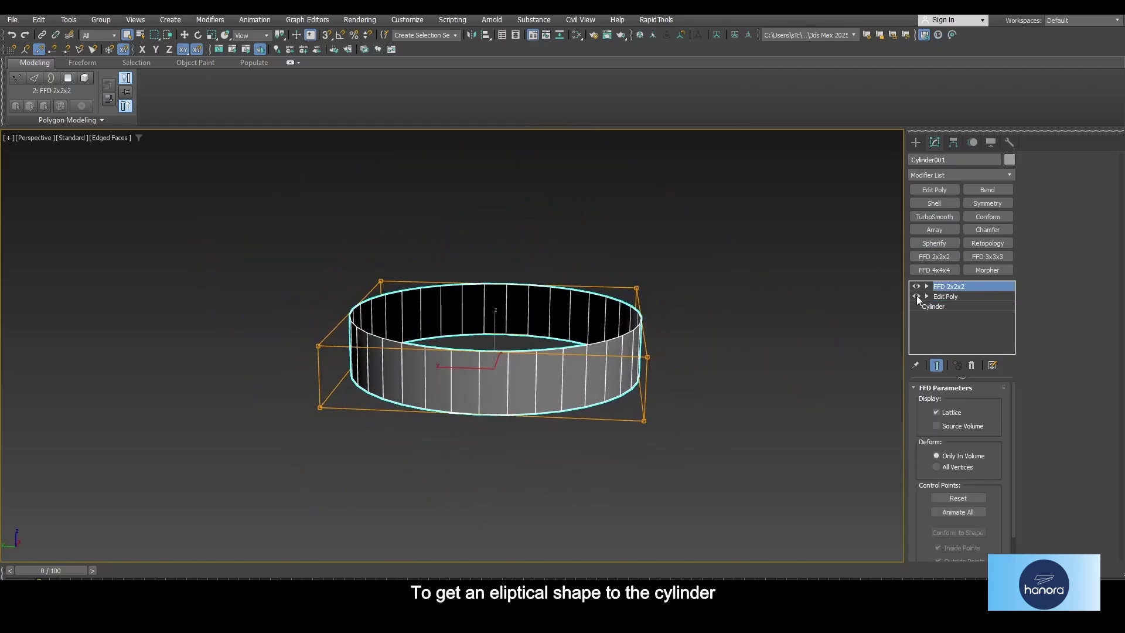
click(928, 286)
click(955, 298)
Step: Scale all FFD control points along Y in the top view by about a quarter, making the ring elliptical
key(alt+w)
click(310, 230)
key(alt+w)
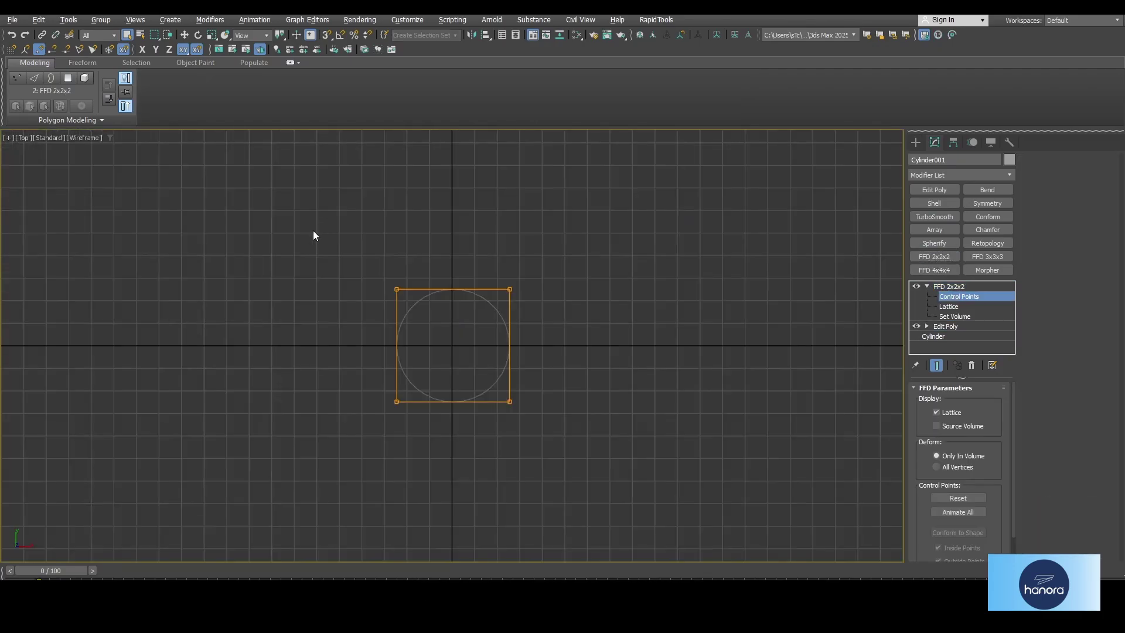
scroll(497, 350, up, 2)
middle_drag(481, 327, 485, 373)
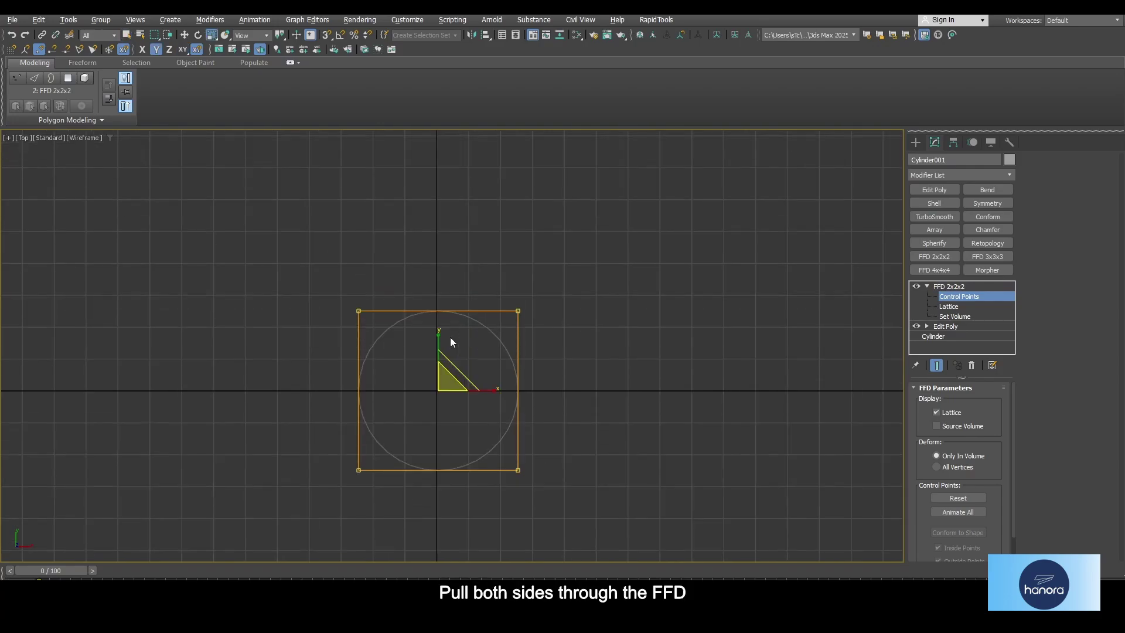
drag(436, 340, 440, 330)
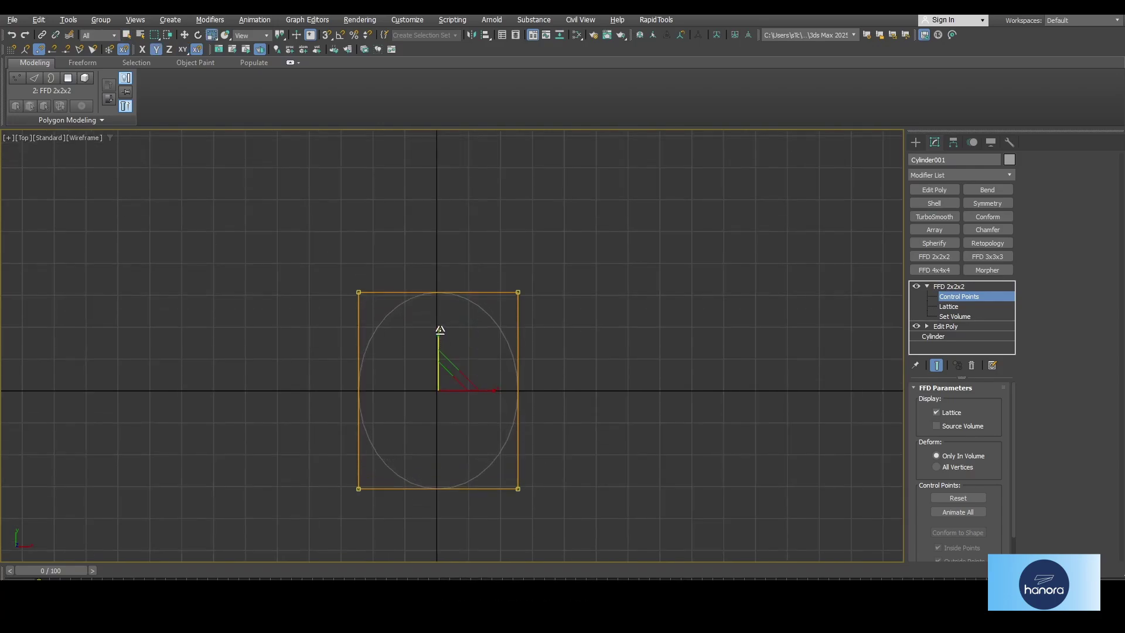
click(945, 287)
key(alt+w)
middle_click(721, 413)
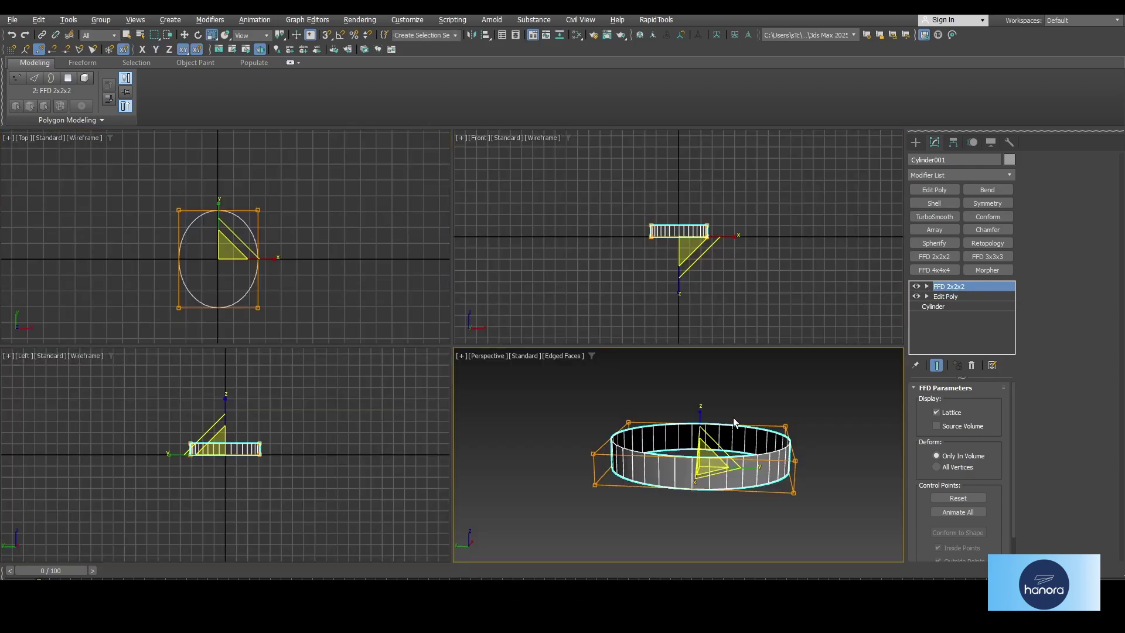
key(alt+w)
alt+middle_drag(644, 372, 635, 388)
Step: Add another Edit Poly modifier and extend the ring's top border straight up into a wall about three times the ring's height
click(934, 189)
key(w)
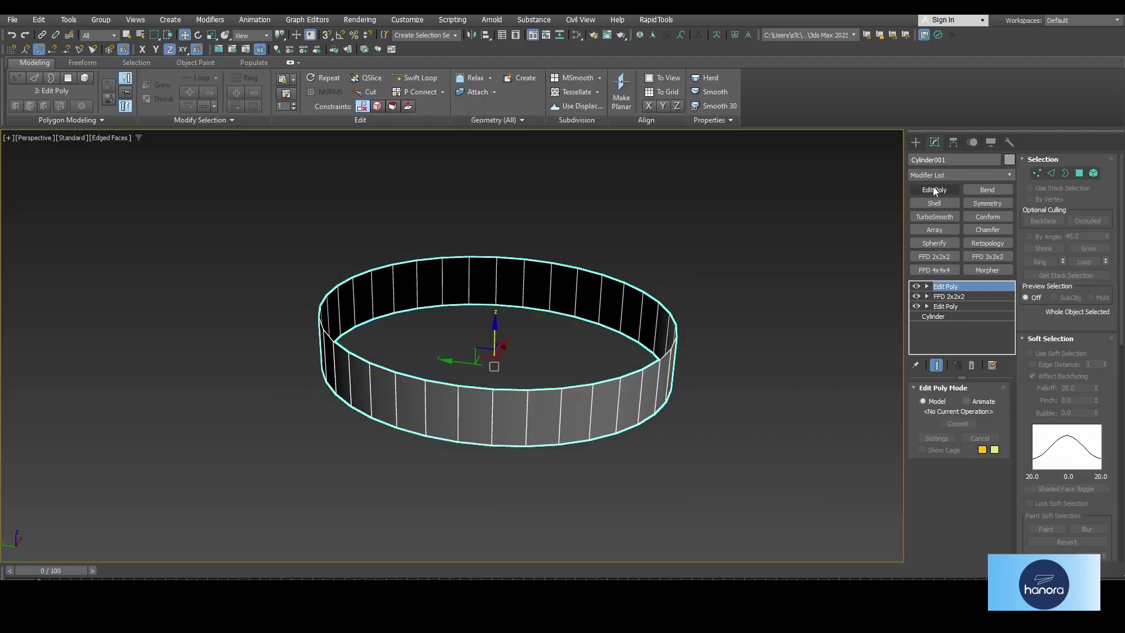
key(3)
click(497, 274)
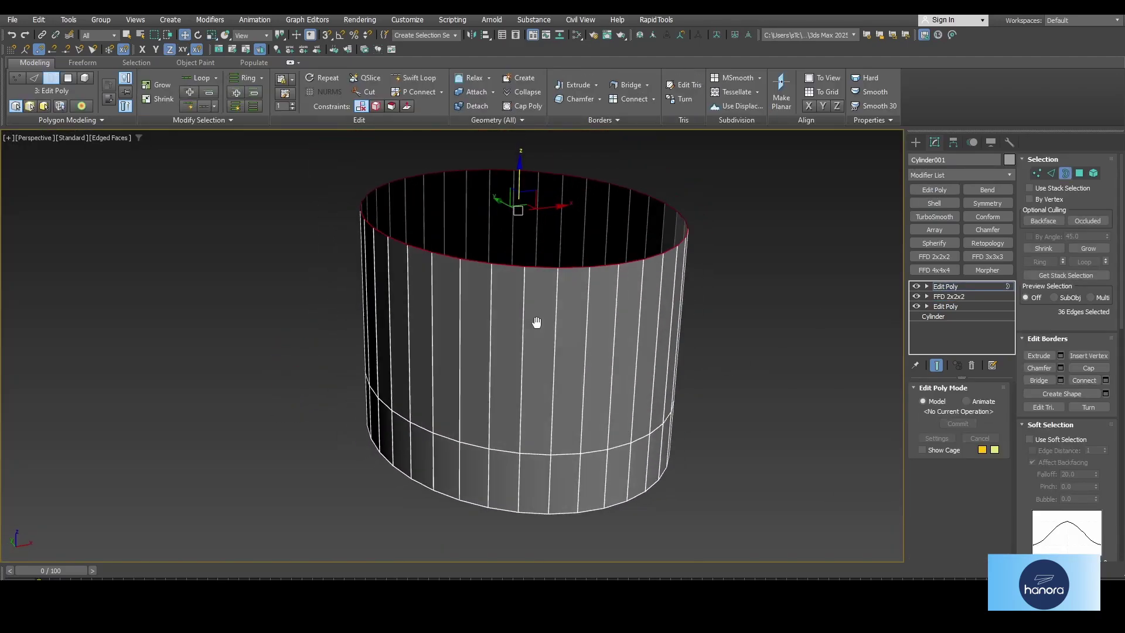
key(3)
Step: Clone the elliptical body and delete all modifiers from the copy, leaving only its base cylinder primitive
key(ctrl+v)
click(544, 368)
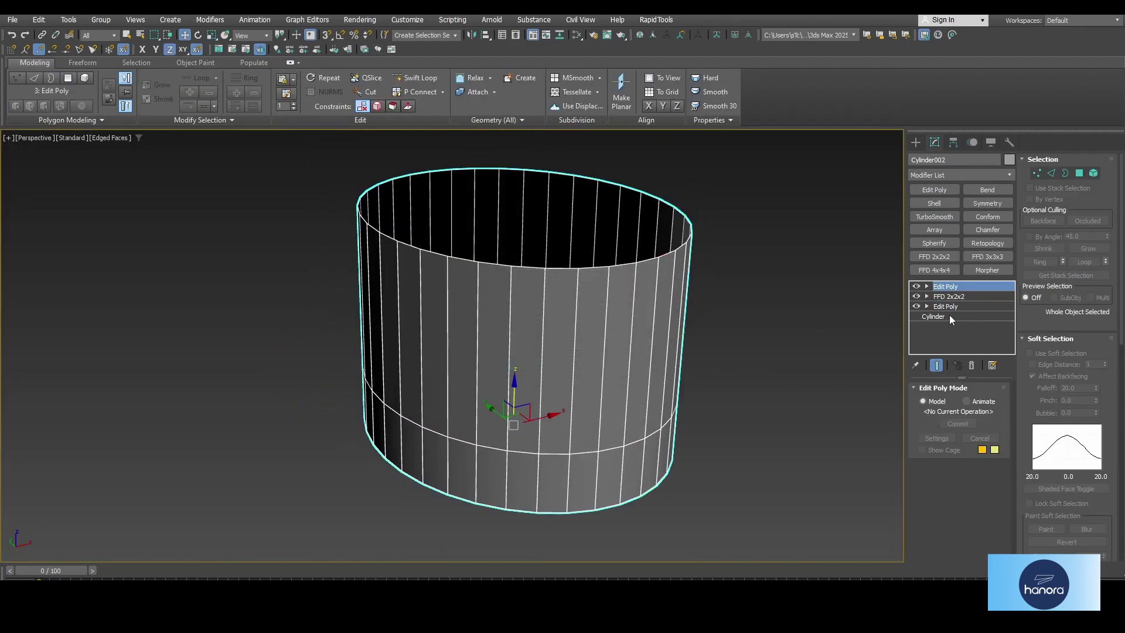
shift+click(948, 307)
click(971, 366)
key(ctrl+a)
click(954, 142)
click(928, 220)
click(935, 142)
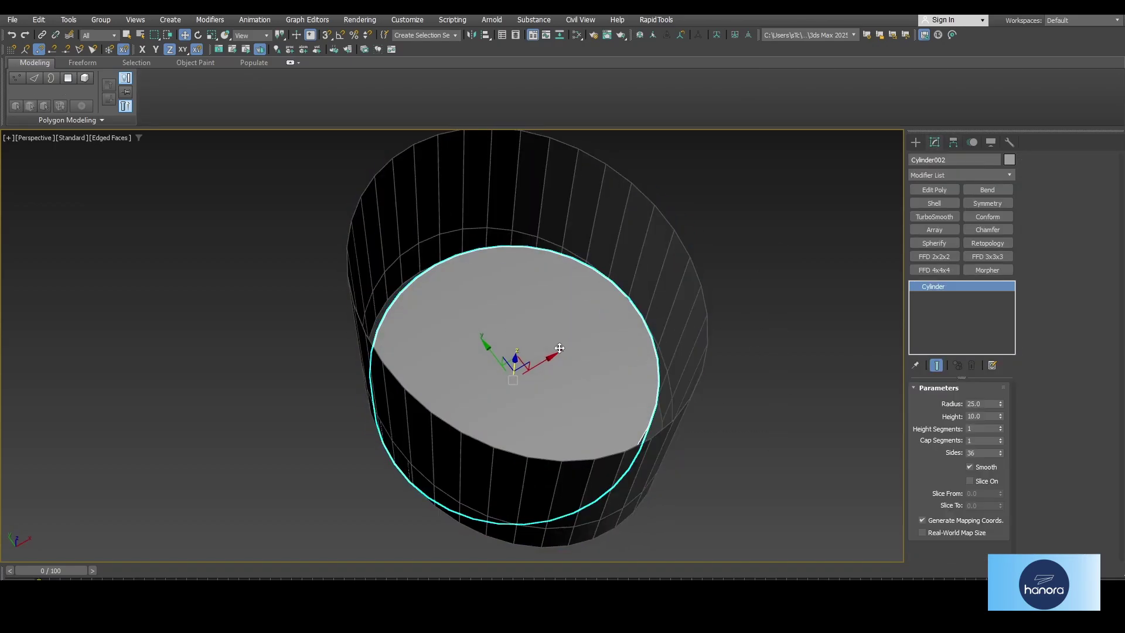
Step: Rotate the copied cylinder onto its side so its axis runs horizontally along X
key(e)
key(alt+w)
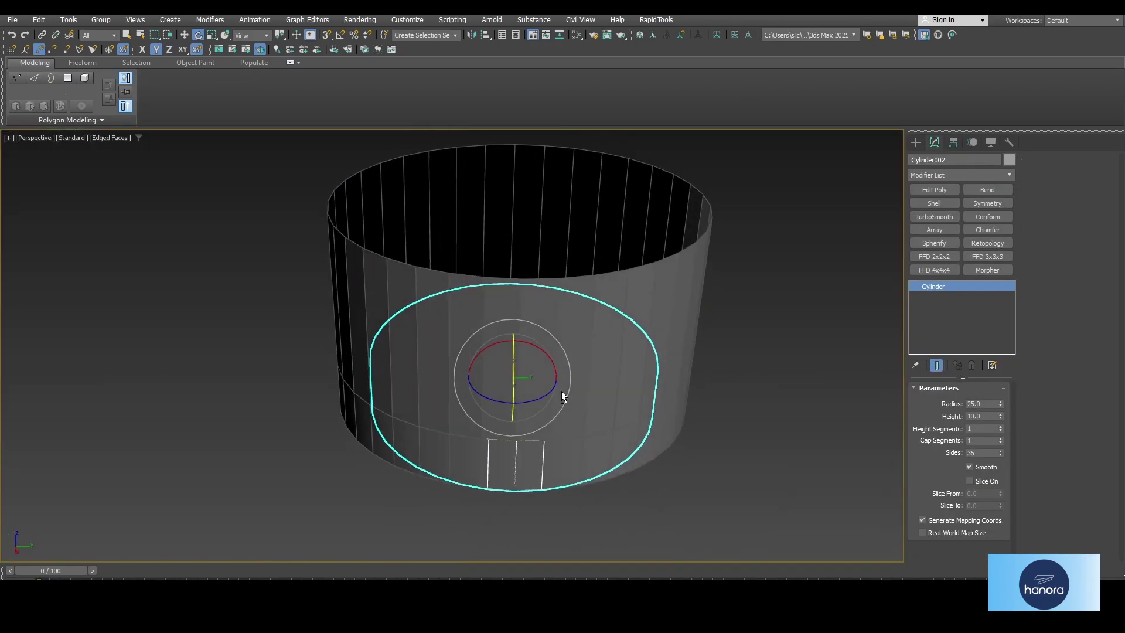
drag(563, 397, 530, 410)
key(w)
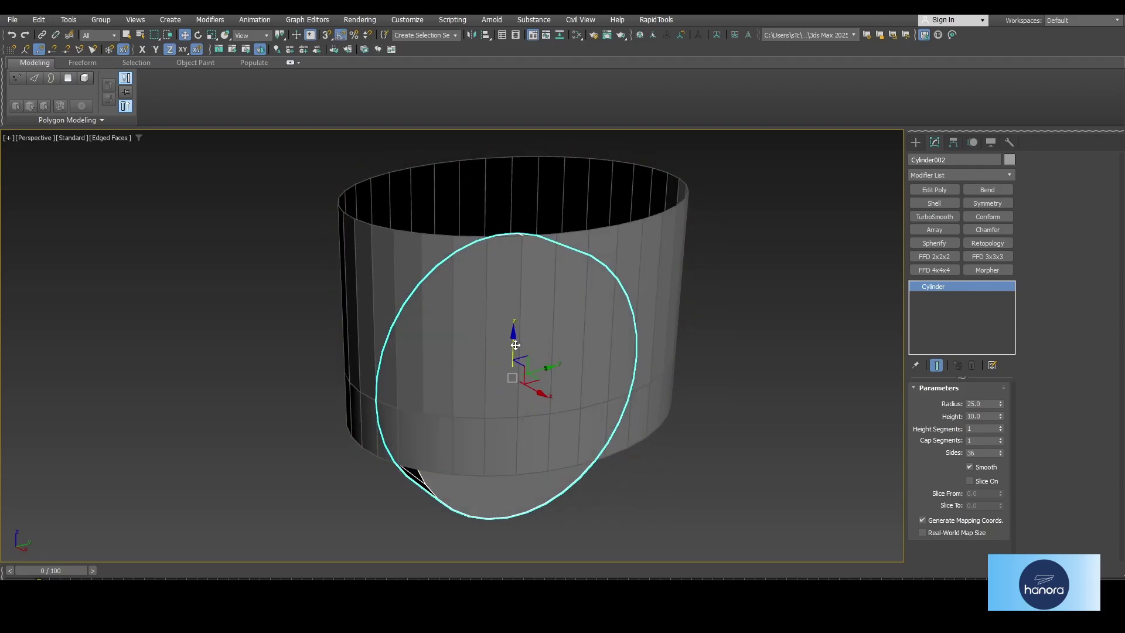
Step: Set the copied cylinder's height to 54.1 and position it across the upper part of the elliptical body, passing fully through it
drag(1000, 414, 940, 150)
alt+middle_drag(577, 317, 654, 322)
drag(525, 276, 400, 250)
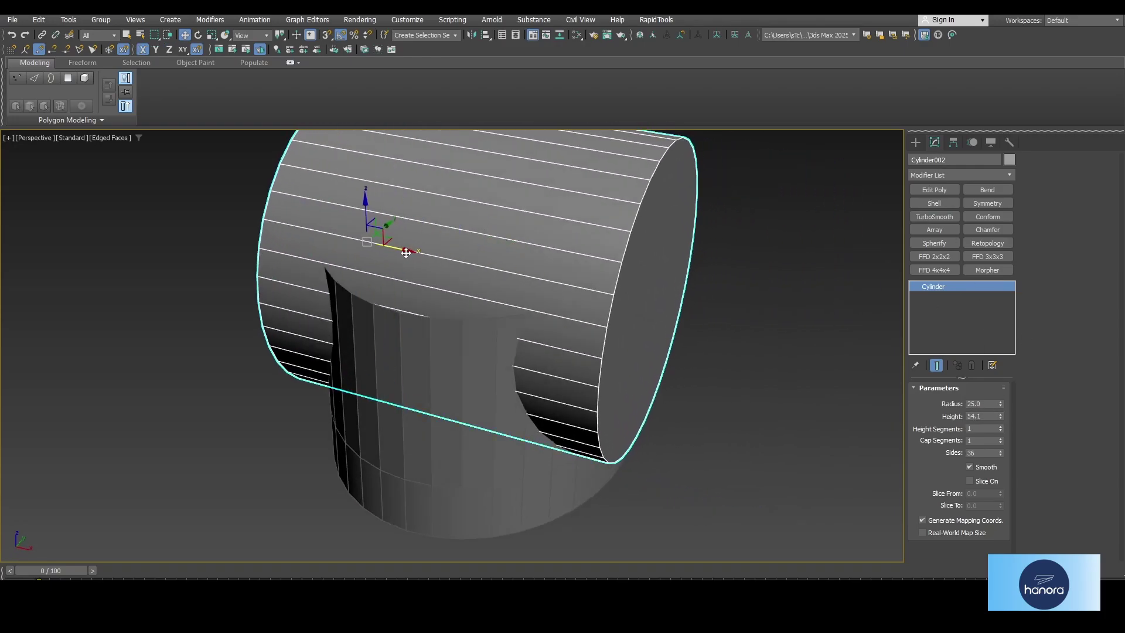
scroll(426, 276, down, 4)
alt+middle_drag(427, 276, 454, 293)
alt+middle_drag(577, 331, 449, 290)
scroll(520, 350, up, 3)
drag(426, 268, 426, 243)
alt+middle_drag(683, 435, 643, 416)
drag(464, 303, 463, 289)
alt+middle_drag(476, 328, 531, 375)
Step: Examine how the side edges of the two cylinders line up along their intersection
scroll(530, 375, up, 3)
middle_drag(532, 375, 457, 382)
key(ctrl+s)
scroll(562, 415, down, 2)
scroll(517, 407, up, 3)
alt+middle_drag(504, 455, 497, 396)
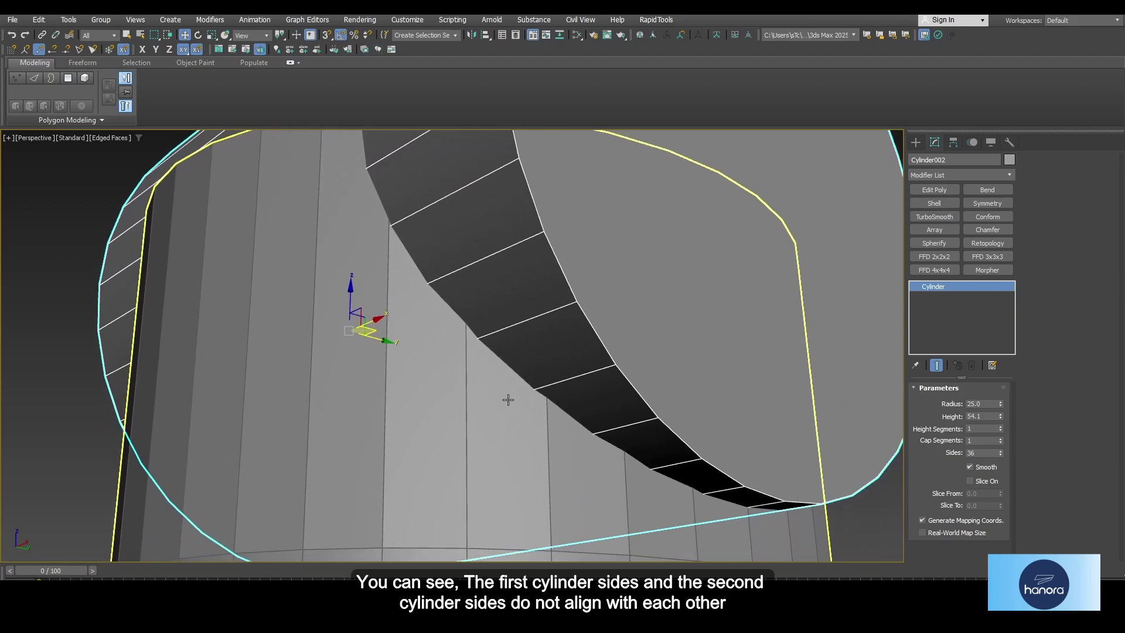
click(412, 454)
click(575, 336)
middle_drag(494, 455, 485, 452)
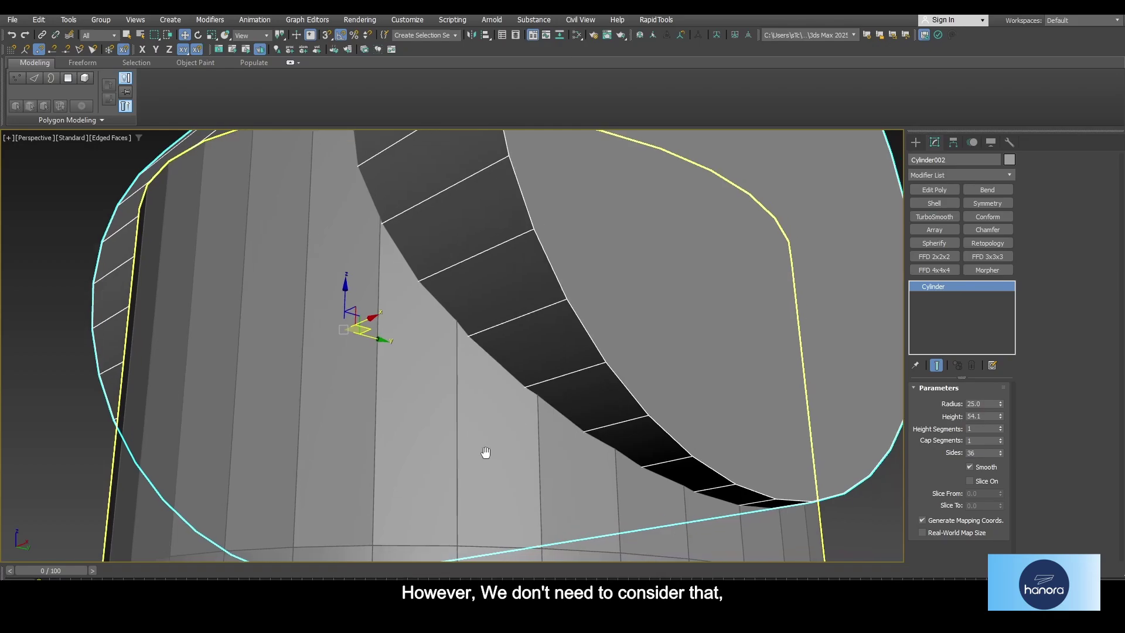
click(552, 450)
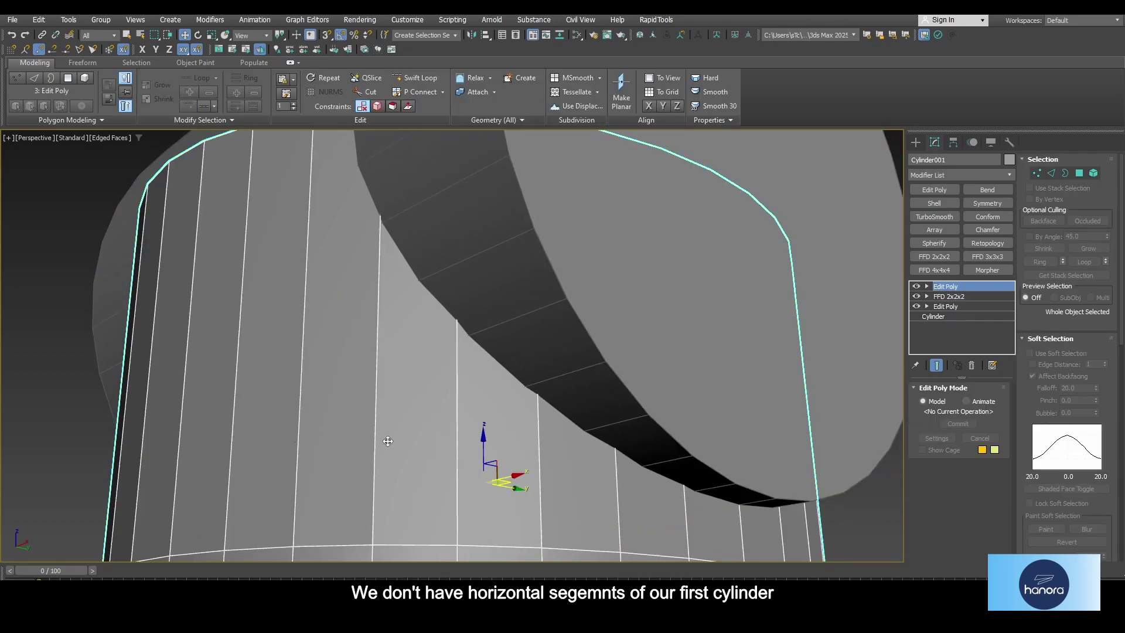
middle_drag(497, 448, 458, 426)
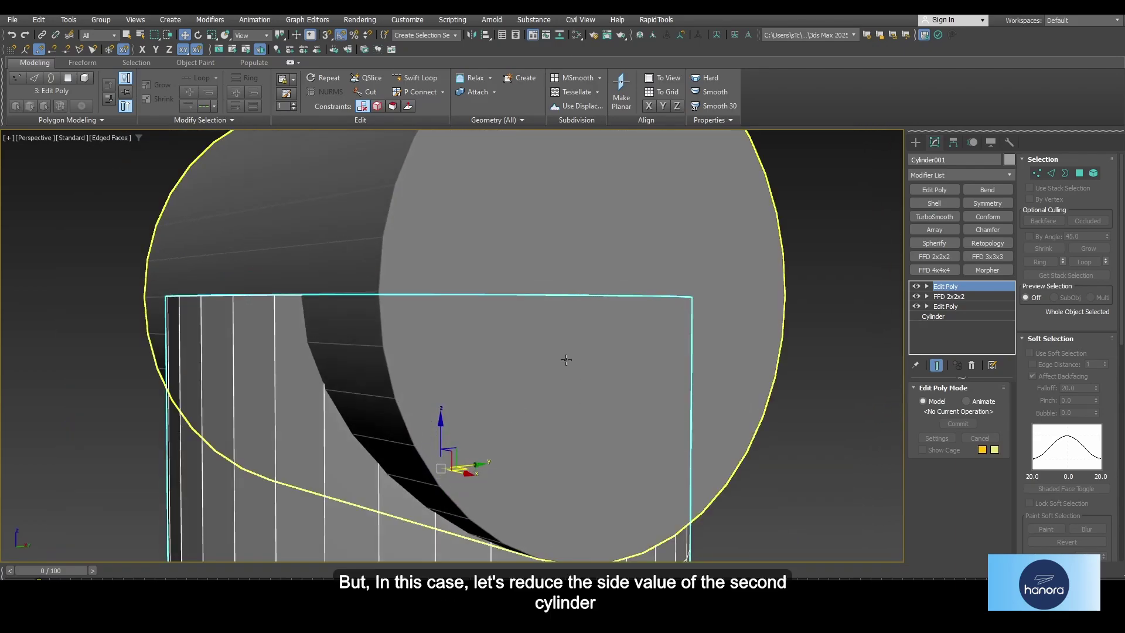
Step: Reduce the number of sides of the horizontal cylinder in single increments
click(564, 360)
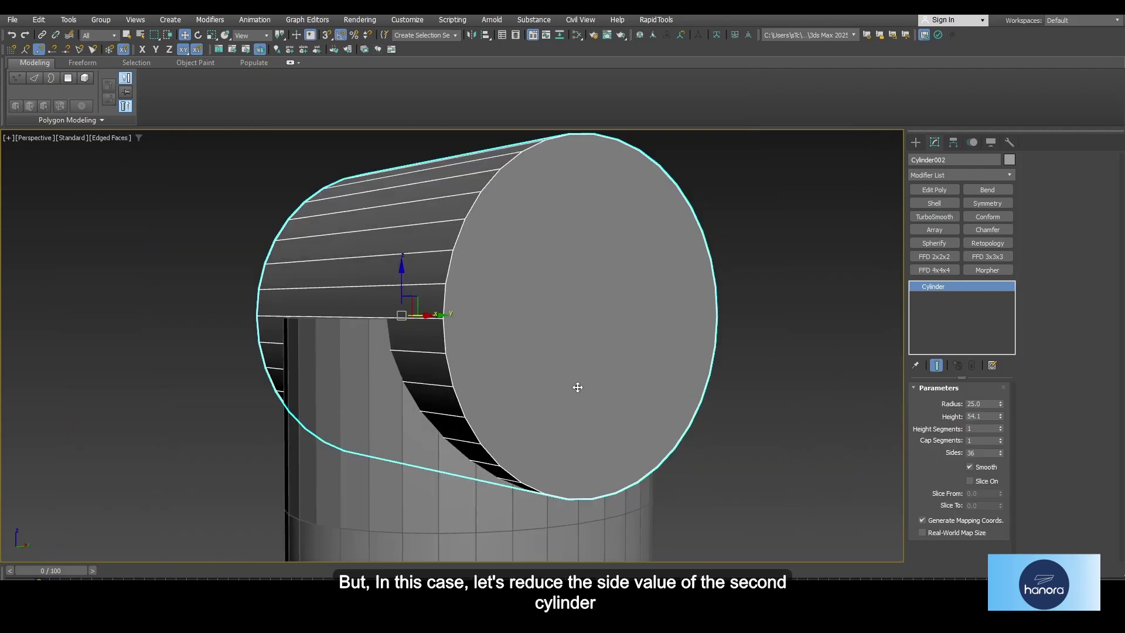
click(1000, 454)
click(1000, 453)
click(1000, 454)
click(1001, 453)
click(1000, 454)
click(1000, 453)
click(1000, 453)
click(1000, 453)
click(1000, 453)
click(1000, 450)
alt+middle_drag(645, 352, 720, 404)
scroll(578, 398, up, 2)
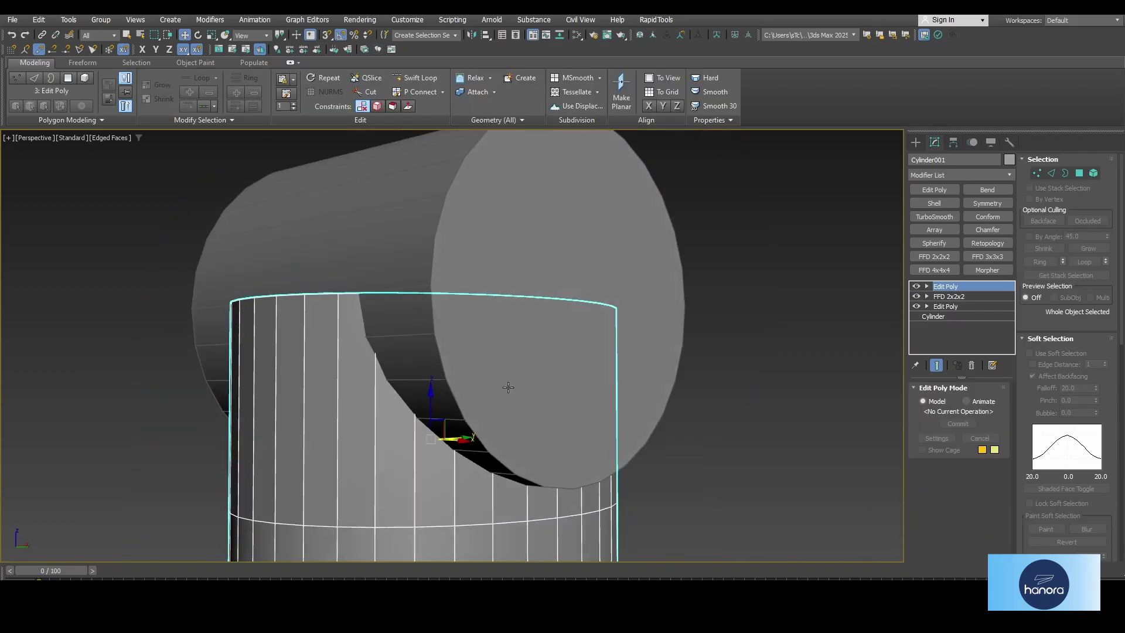
Step: Add a Boolean modifier to the elliptical body and subtract the horizontal cylinder from it
click(957, 178)
text(b)
click(991, 211)
click(985, 402)
click(651, 351)
Step: Add an Edit Poly modifier and target-weld the extra vertices on the front cut rim to the neighbouring vertical-edge vertices
click(934, 190)
scroll(521, 332, up, 5)
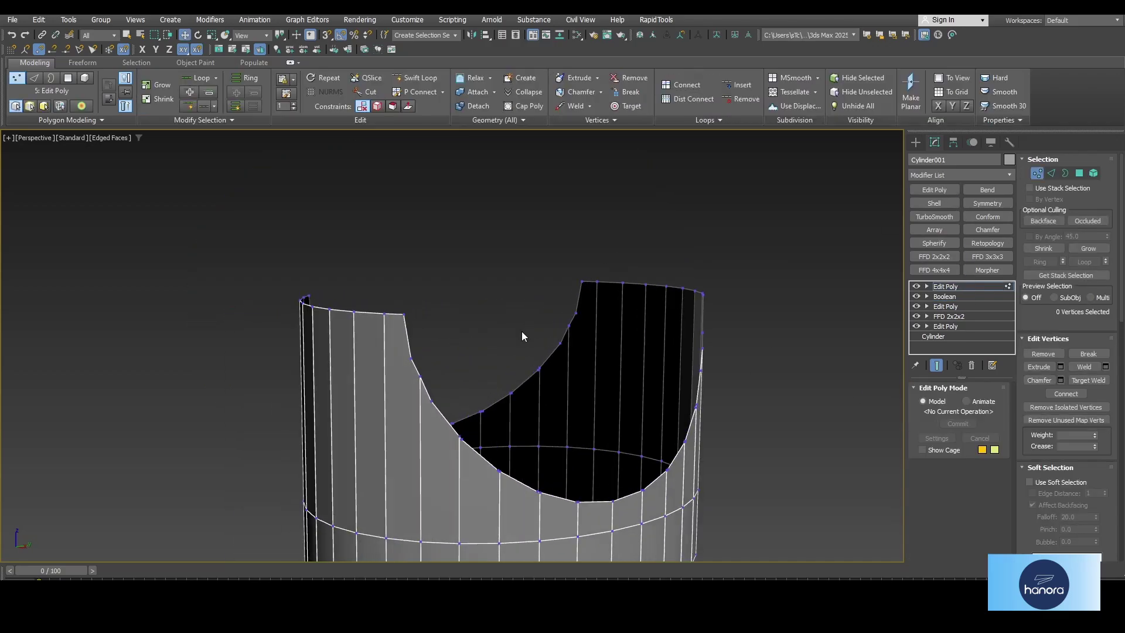
scroll(391, 368, up, 5)
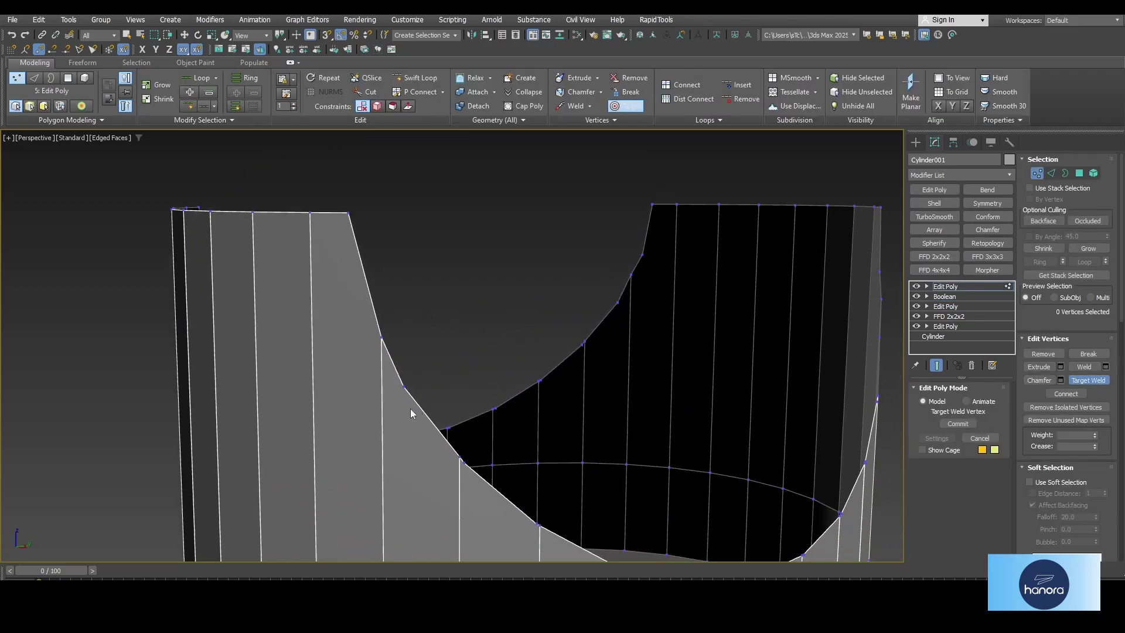
middle_drag(388, 368, 383, 362)
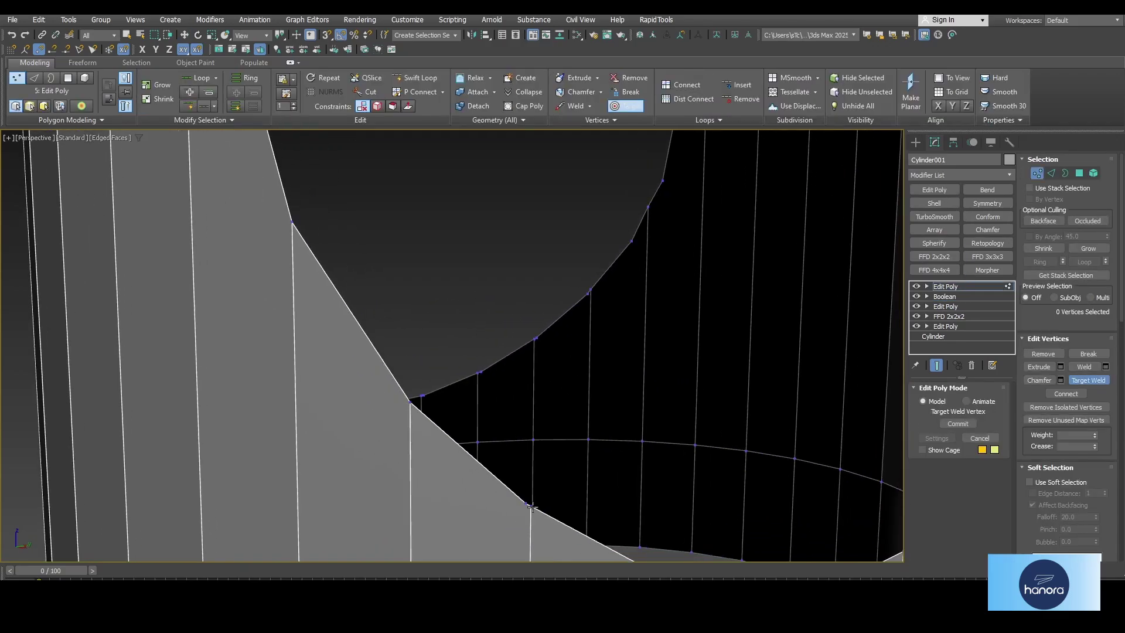
alt+middle_drag(528, 502, 362, 368)
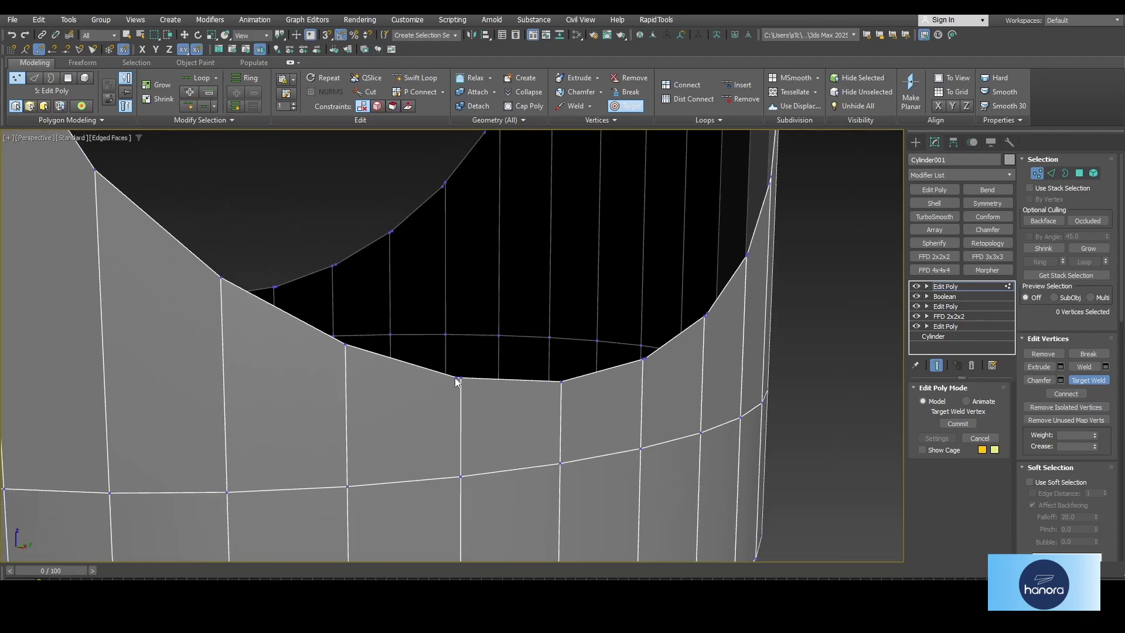
scroll(665, 382, down, 4)
click(998, 287)
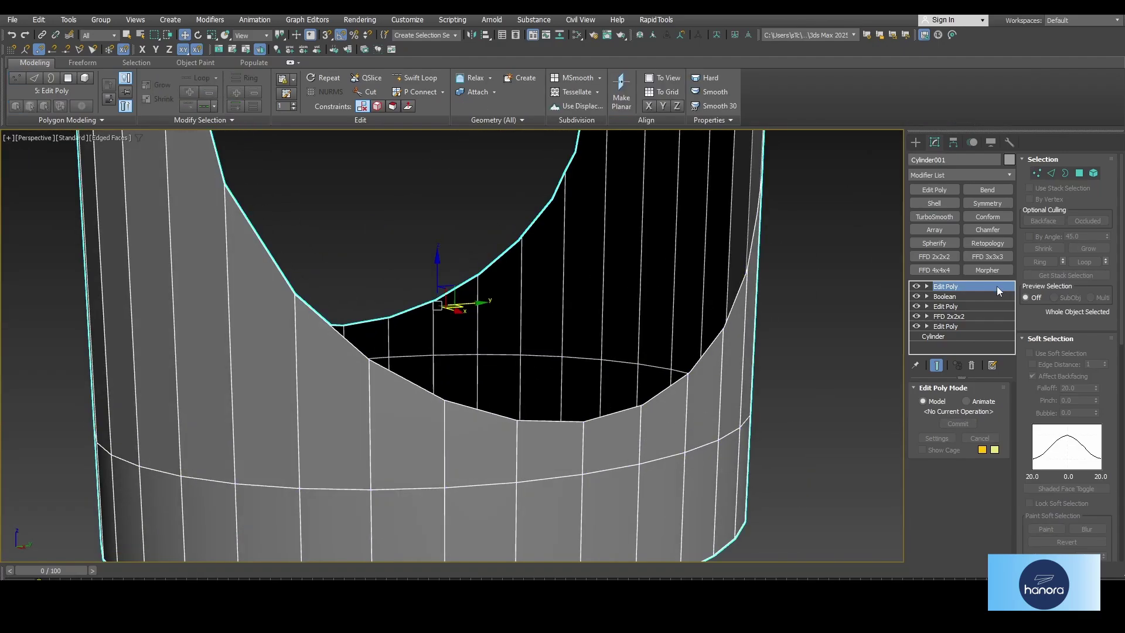
Step: Add a Symmetry modifier mirroring across X and Y with Y flipped, and return to the Edit Poly vertices beneath it
click(988, 204)
scroll(645, 322, down, 3)
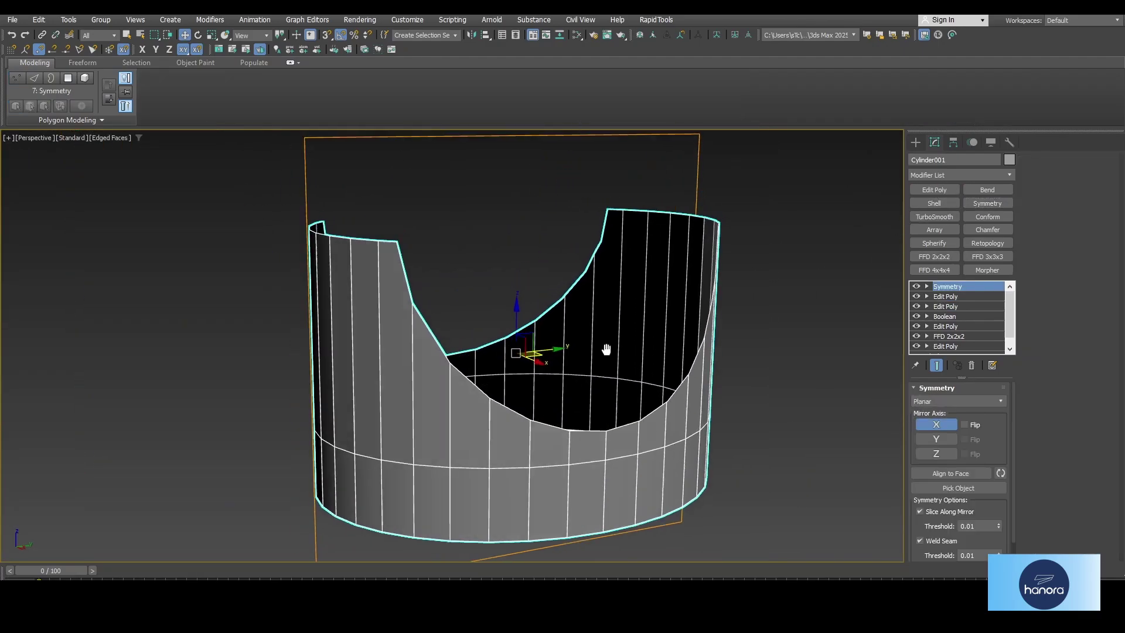
scroll(528, 340, up, 5)
click(936, 438)
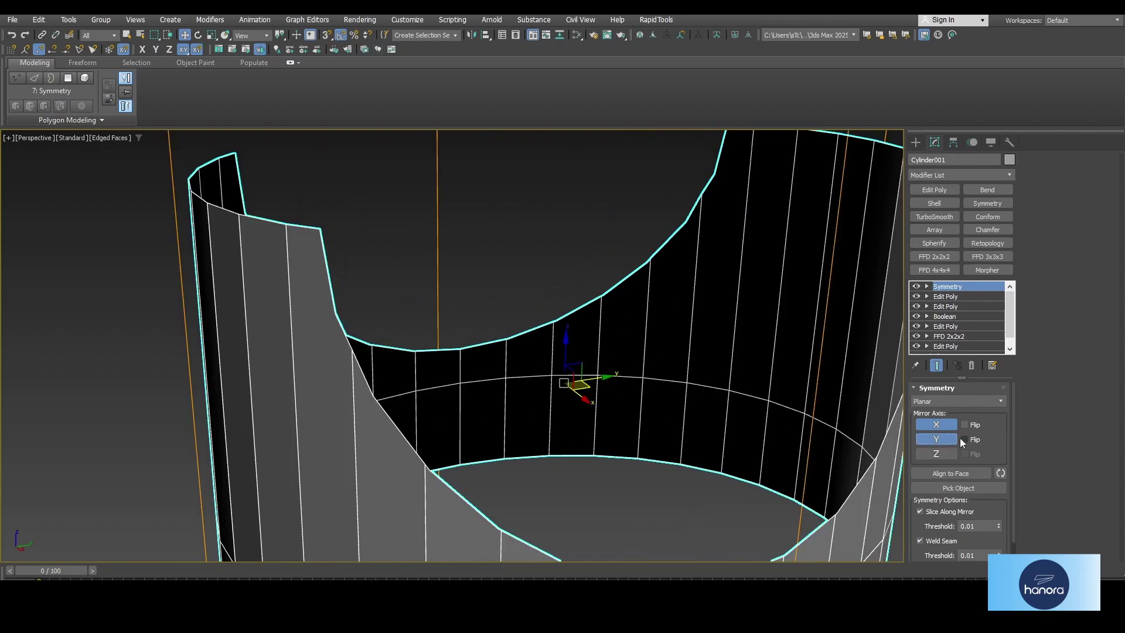
click(965, 439)
click(956, 298)
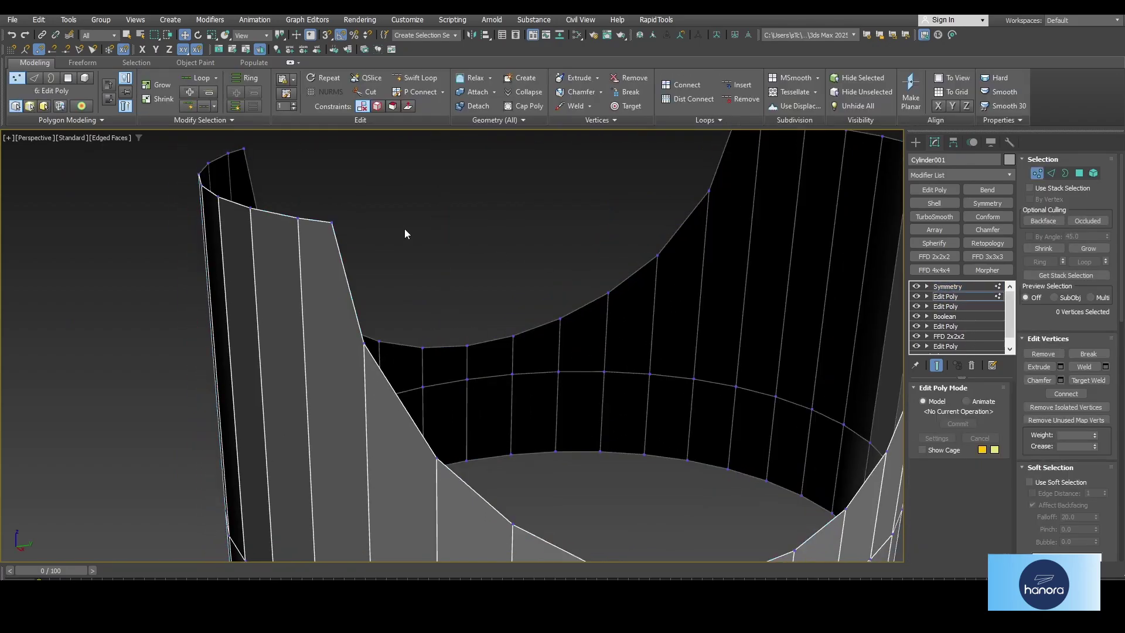
Step: Target-weld the extra vertex at the inner corner of the raised rim tip to the adjacent rim vertex
key(1)
scroll(377, 229, down, 4)
drag(278, 218, 291, 248)
key(ctrl+shift+w)
click(334, 295)
click(313, 294)
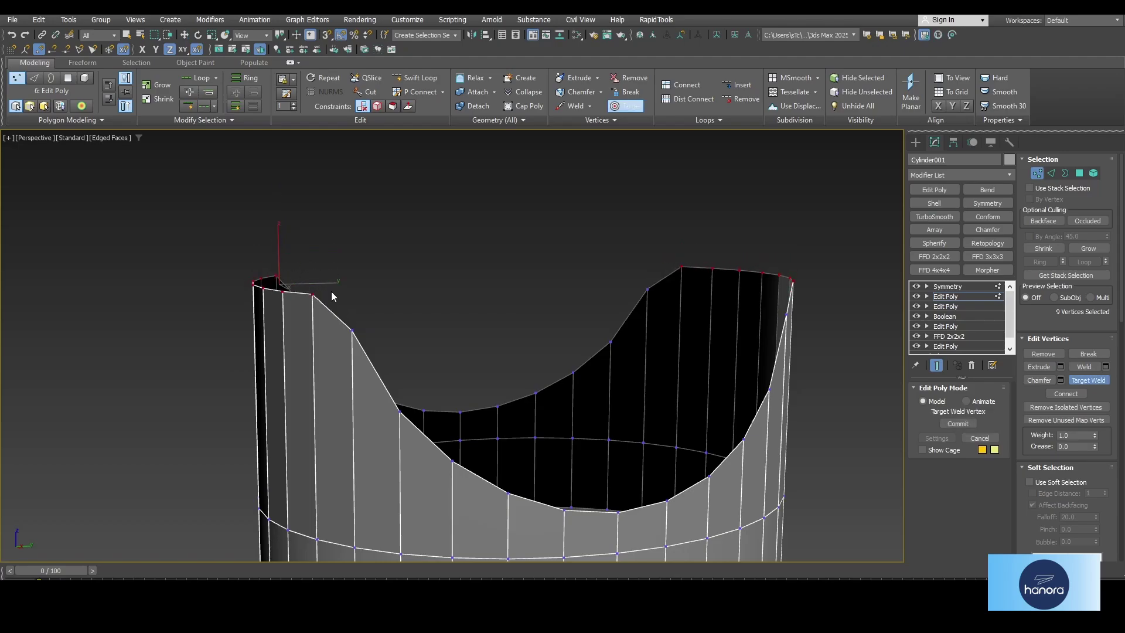
right_click(351, 288)
Step: Select the top vertices of the raised rim tip, lower them slightly along Z and leave vertex editing
drag(271, 243, 341, 319)
drag(281, 262, 283, 275)
mouse_move(311, 314)
alt+middle_down()
mouse_move(452, 314)
mouse_move(326, 313)
alt+middle_up()
drag(283, 278, 284, 275)
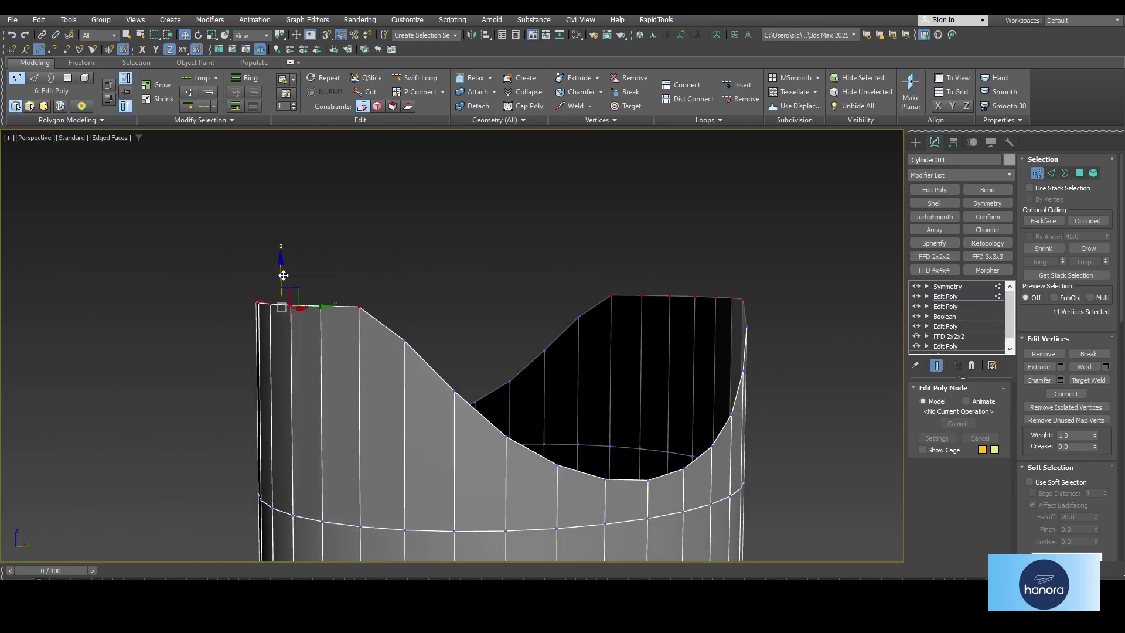
key(1)
scroll(284, 279, down, 5)
alt+middle_drag(284, 279, 392, 459)
alt+middle_drag(392, 459, 395, 435)
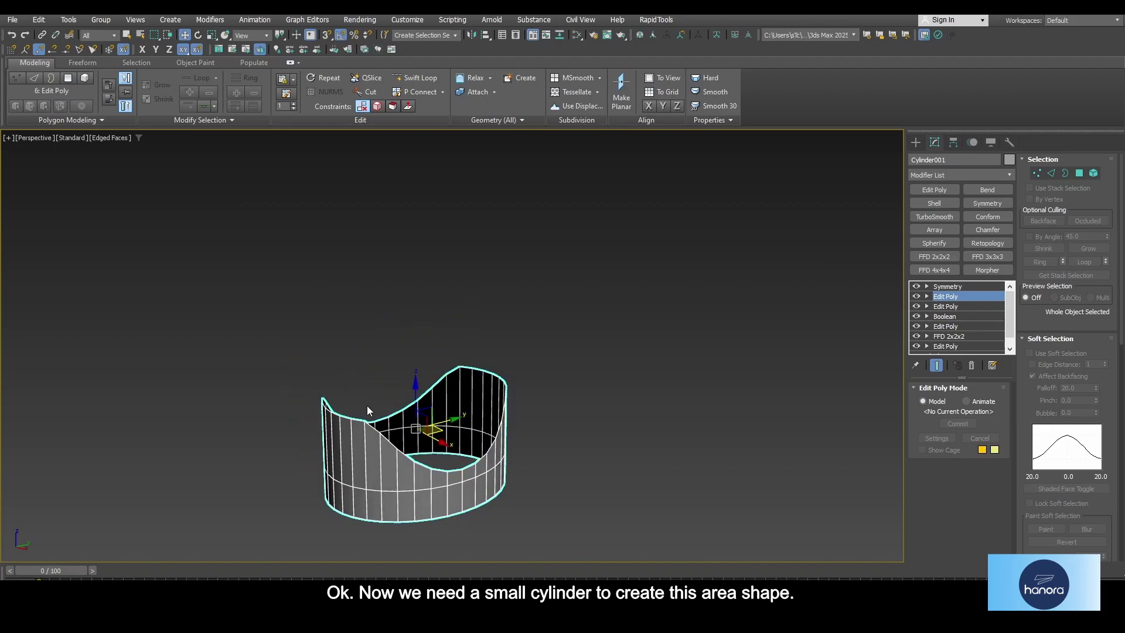
Step: Create a small upright cylinder inside the elliptical body, about 5.9 in radius and about 18 high
click(915, 142)
alt+middle_drag(592, 349, 571, 375)
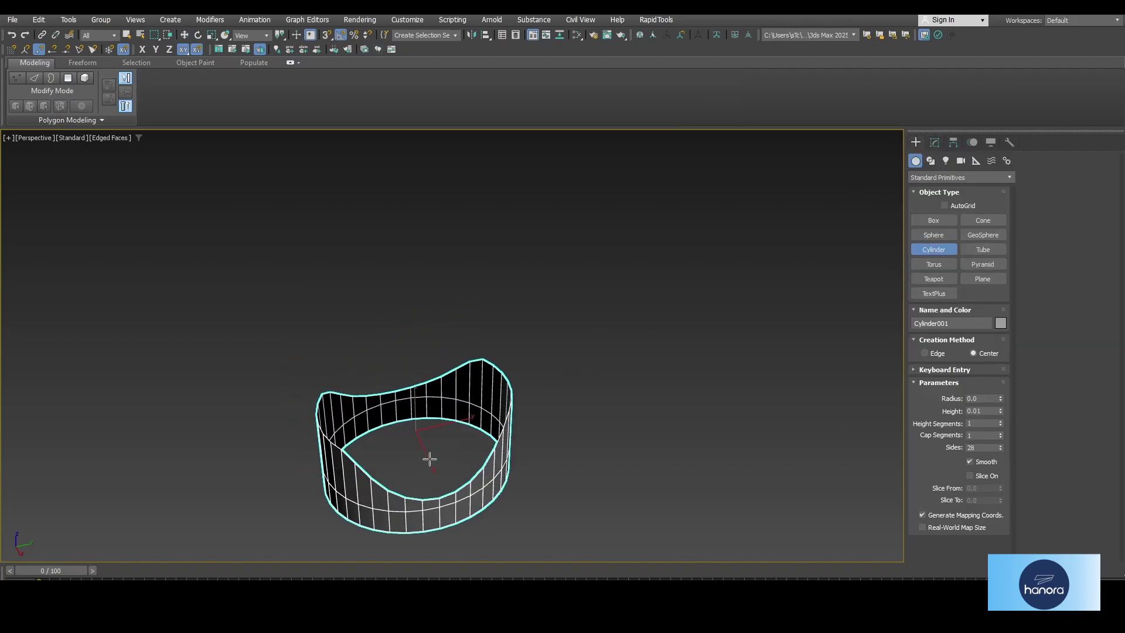
drag(430, 461, 444, 471)
click(443, 433)
key(w)
Step: Set the small cylinder's radius to 6 and reduce its sides to 20
click(936, 142)
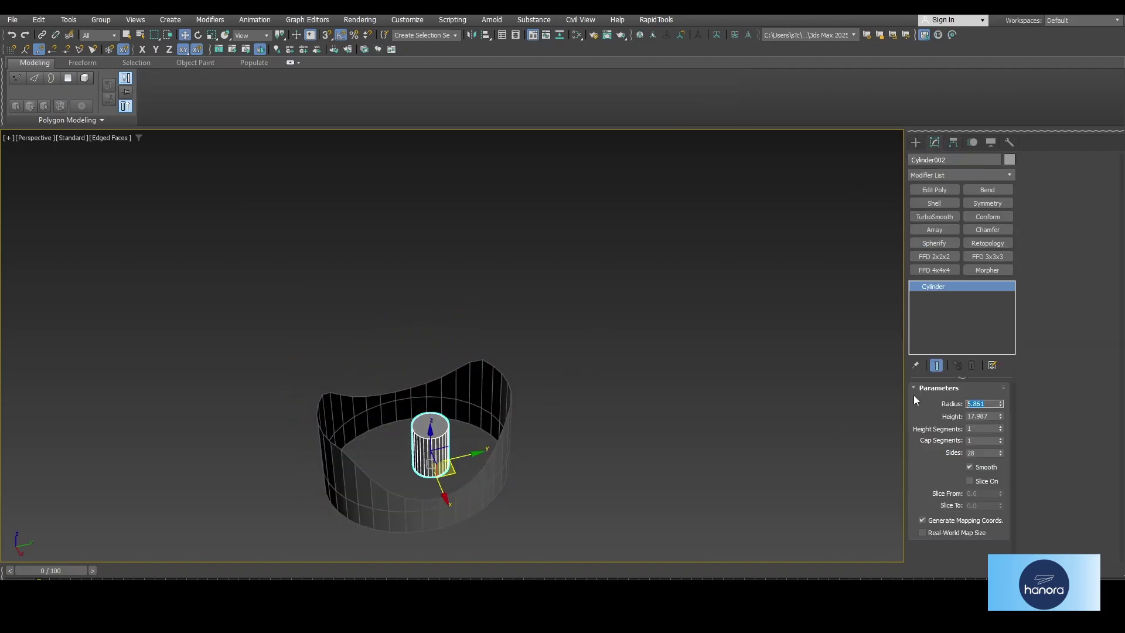
scroll(502, 461, up, 5)
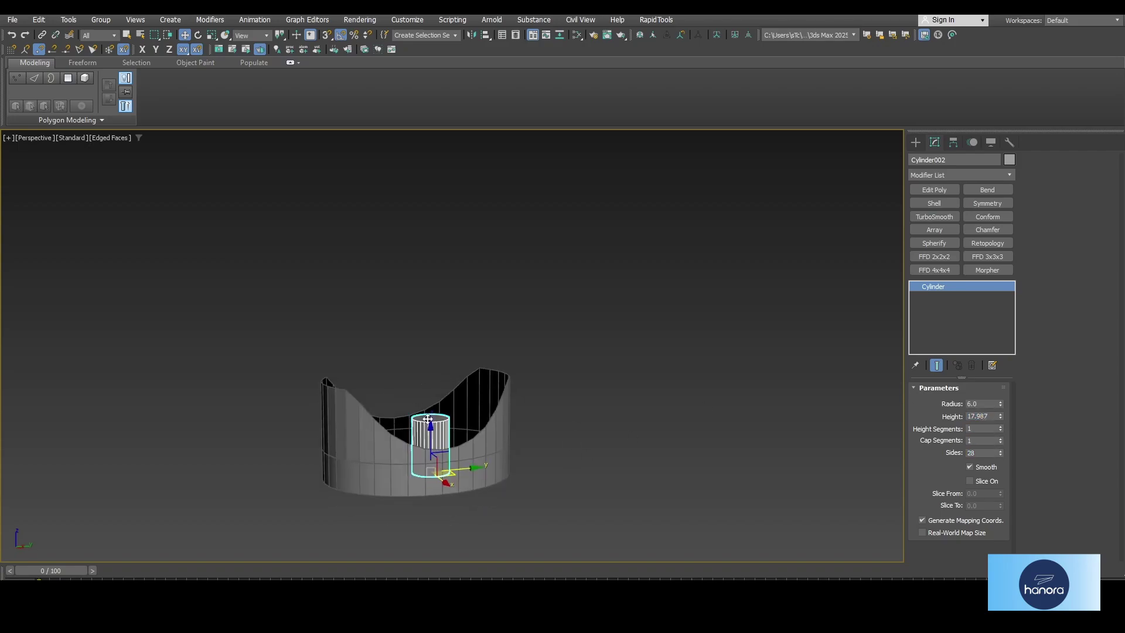
double_click(987, 454)
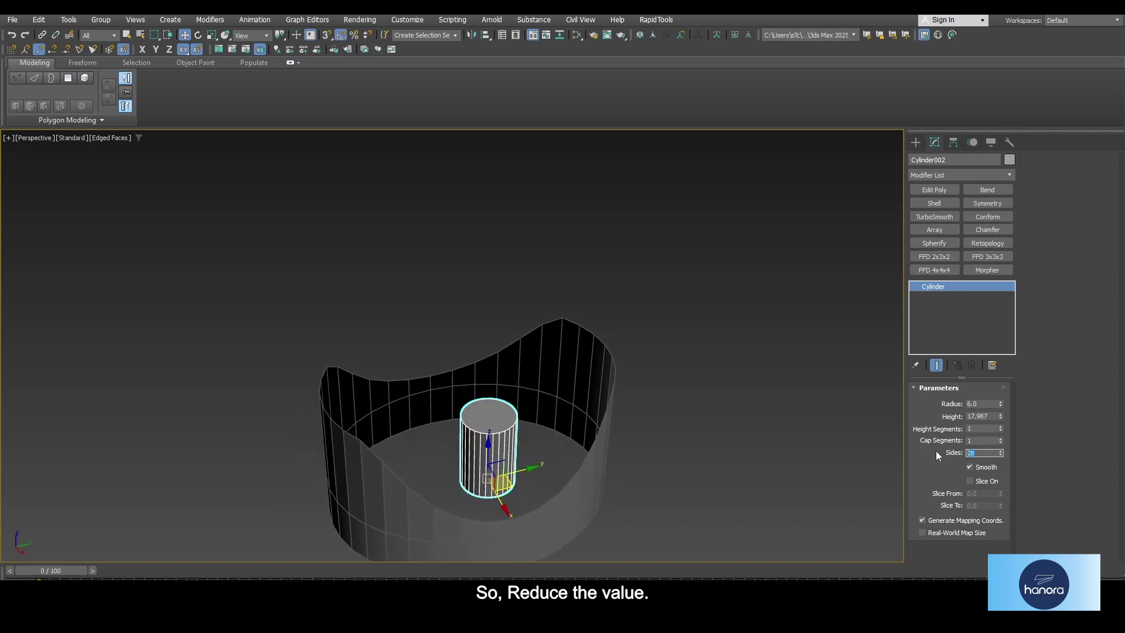
click(1001, 454)
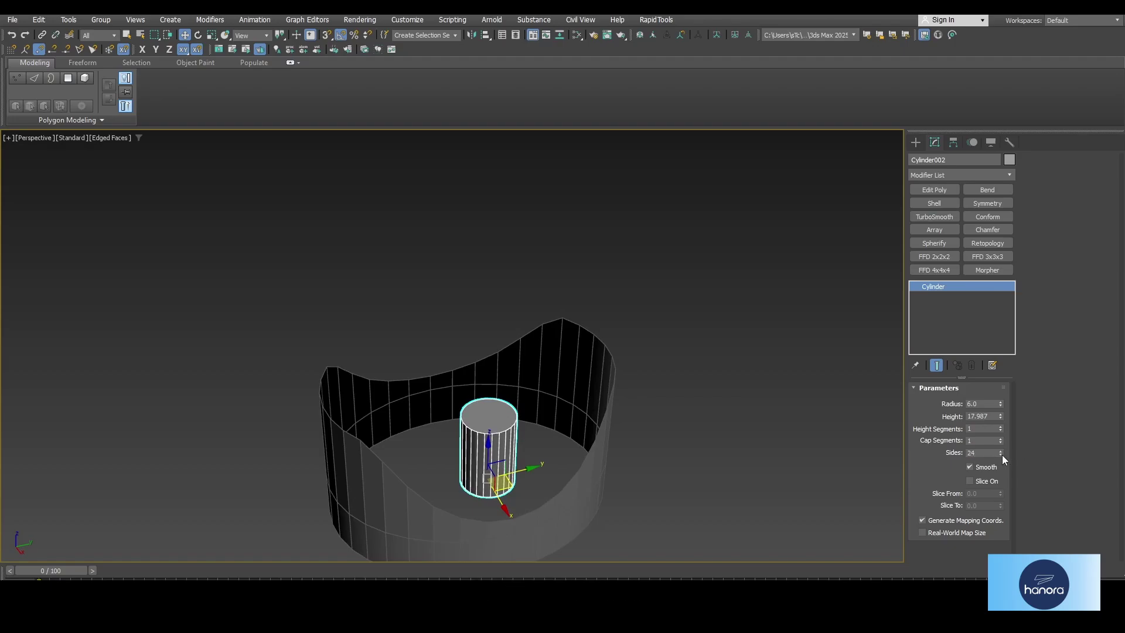
click(1002, 455)
Step: Move the small cylinder in the Top view onto the rim at the end of the ellipse's long axis
alt+middle_drag(698, 493, 565, 450)
key(alt+w)
key(alt+w)
scroll(358, 262, up, 5)
scroll(487, 329, up, 7)
drag(487, 485, 482, 312)
key(s)
key(alt+w)
key(alt+w)
alt+middle_drag(498, 405, 673, 415)
key(alt+w)
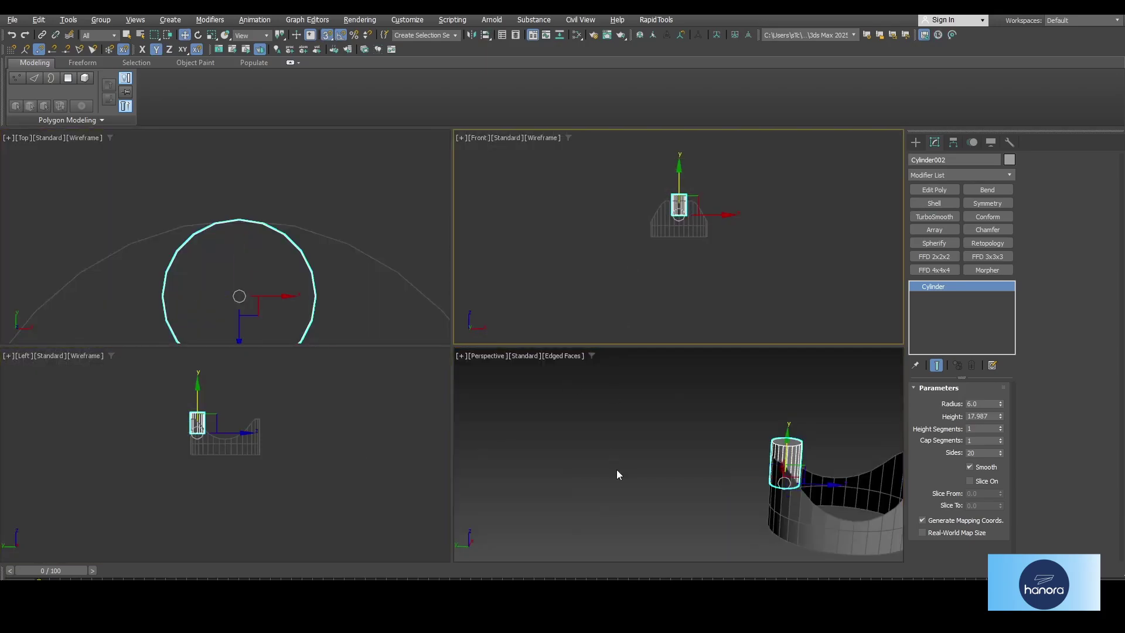
Step: Raise the small cylinder above the rim tip and reduce its height to about 8.1
key(alt+w)
scroll(403, 371, up, 5)
key(s)
drag(446, 383, 446, 238)
drag(1000, 418, 1001, 460)
drag(442, 242, 442, 204)
key(alt+w)
key(alt+w)
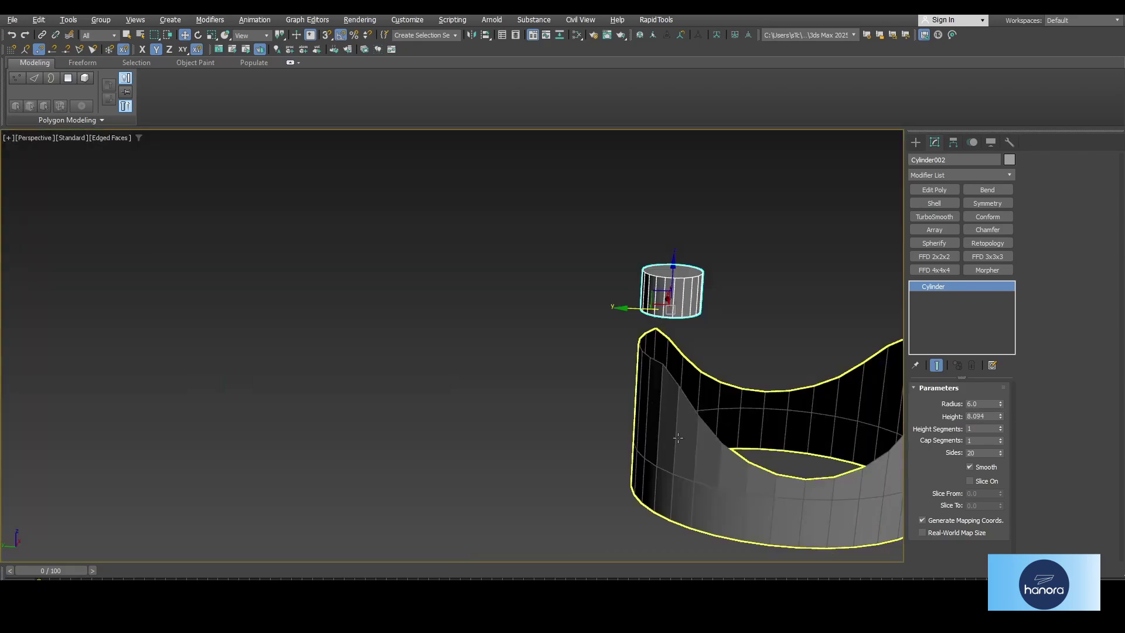
Step: Add an Edit Poly modifier to the small cylinder and delete its top and bottom cap polygons
scroll(657, 393, up, 3)
middle_drag(691, 375, 630, 363)
click(939, 191)
click(1080, 173)
click(550, 283)
ctrl+click(557, 339)
key(Delete)
Step: Select the elliptical body, add an Edit Poly modifier and attach the small open cylinder to it
click(502, 452)
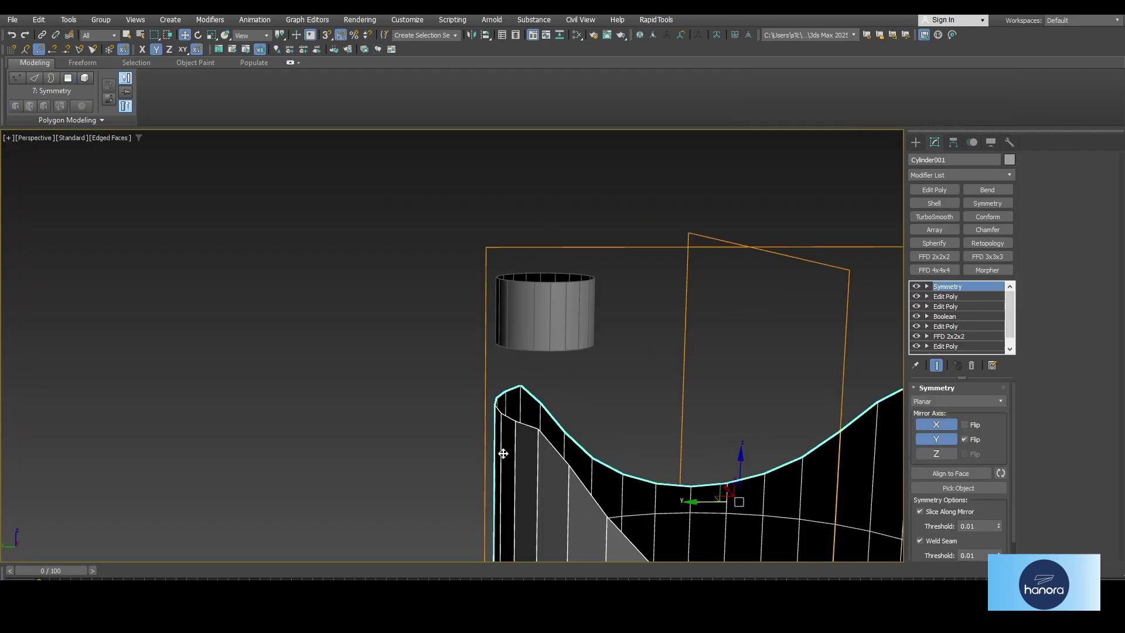
click(470, 94)
click(565, 307)
right_click(654, 295)
Step: Select five lower-rim edges of the small cylinder and five rim edges of the body below, and bridge them
alt+middle_drag(616, 328, 513, 353)
middle_drag(450, 382, 412, 308)
alt+middle_drag(628, 397, 540, 377)
key(2)
scroll(381, 294, up, 3)
click(347, 299)
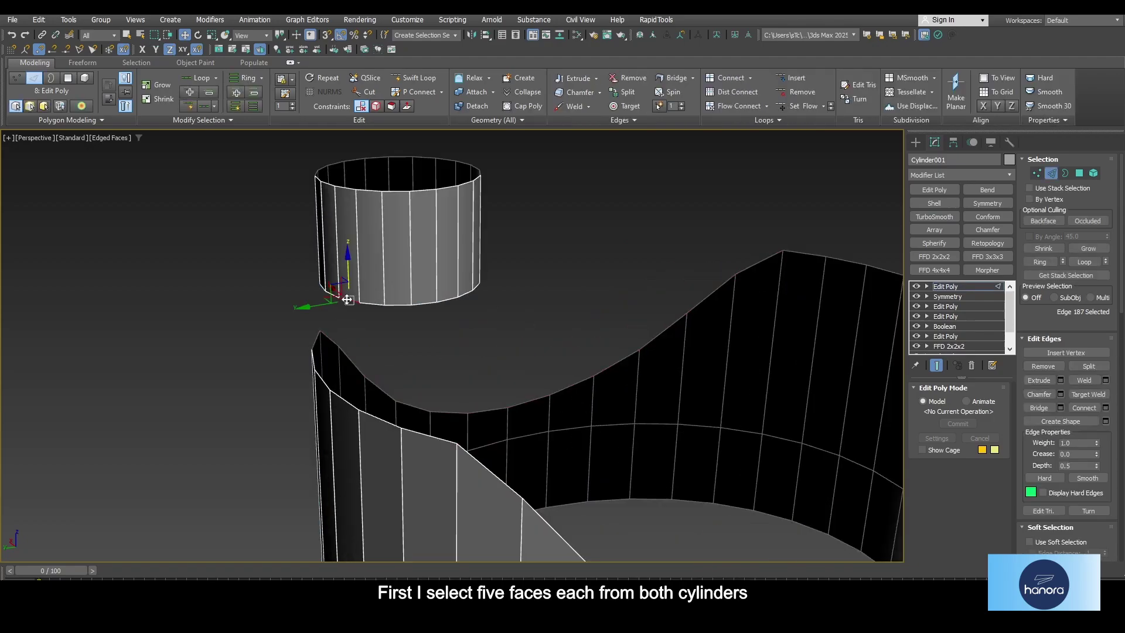
ctrl+click(376, 303)
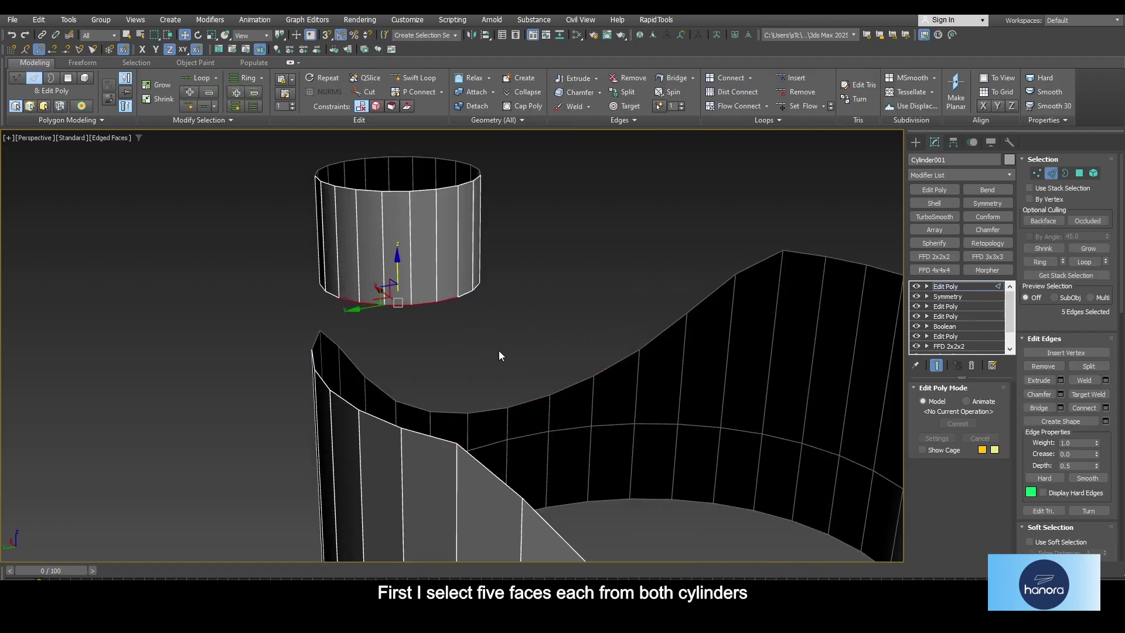
alt+middle_drag(499, 352, 473, 311)
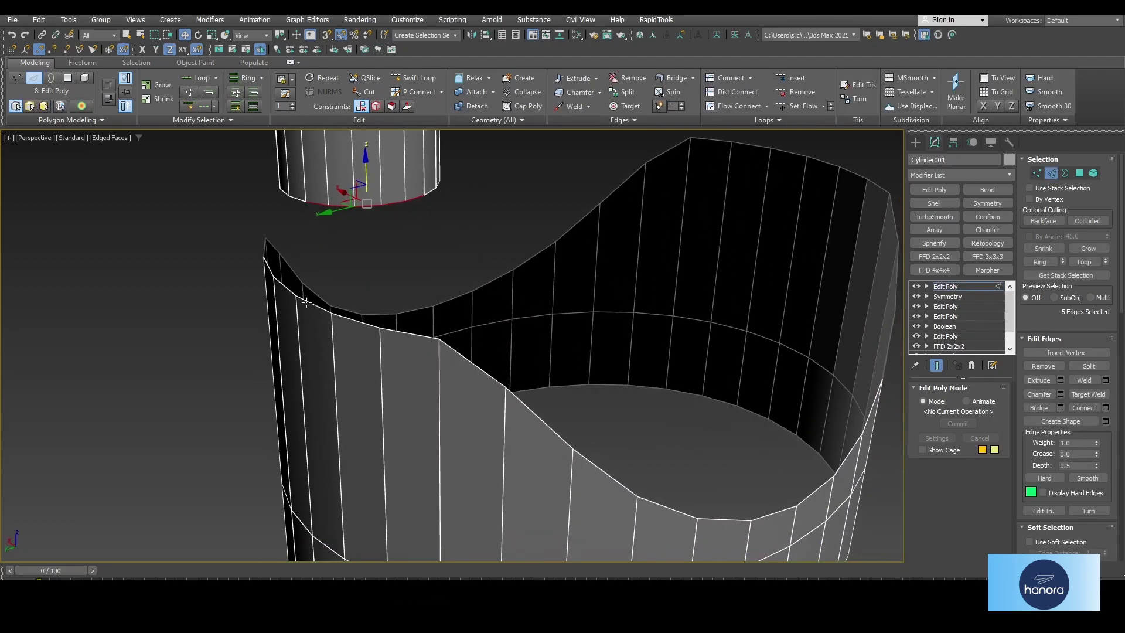
ctrl+click(406, 336)
ctrl+click(472, 363)
ctrl+click(532, 412)
scroll(527, 404, down, 3)
alt+middle_drag(511, 405, 457, 375)
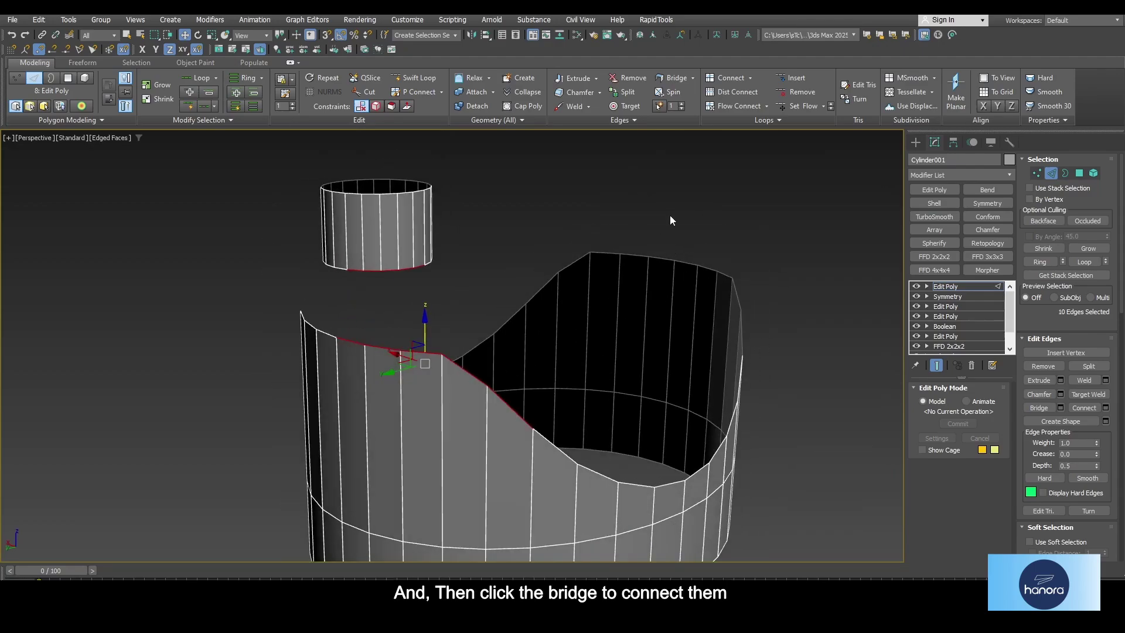
click(670, 79)
Step: Select all vertices of the small cylinder and move them up along Z
alt+middle_drag(563, 278, 477, 255)
key(1)
drag(372, 147, 555, 262)
alt+middle_drag(335, 137, 331, 156)
middle_drag(473, 199, 480, 225)
drag(480, 225, 481, 185)
Step: Select the body's rim vertices beneath the small cylinder and lower them slightly along Z
drag(344, 304, 525, 414)
alt+middle_drag(525, 414, 405, 417)
drag(479, 318, 481, 327)
alt+drag(540, 363, 508, 406)
mouse_move(508, 405)
alt+middle_down()
mouse_move(332, 345)
mouse_move(573, 389)
mouse_move(502, 409)
alt+middle_up()
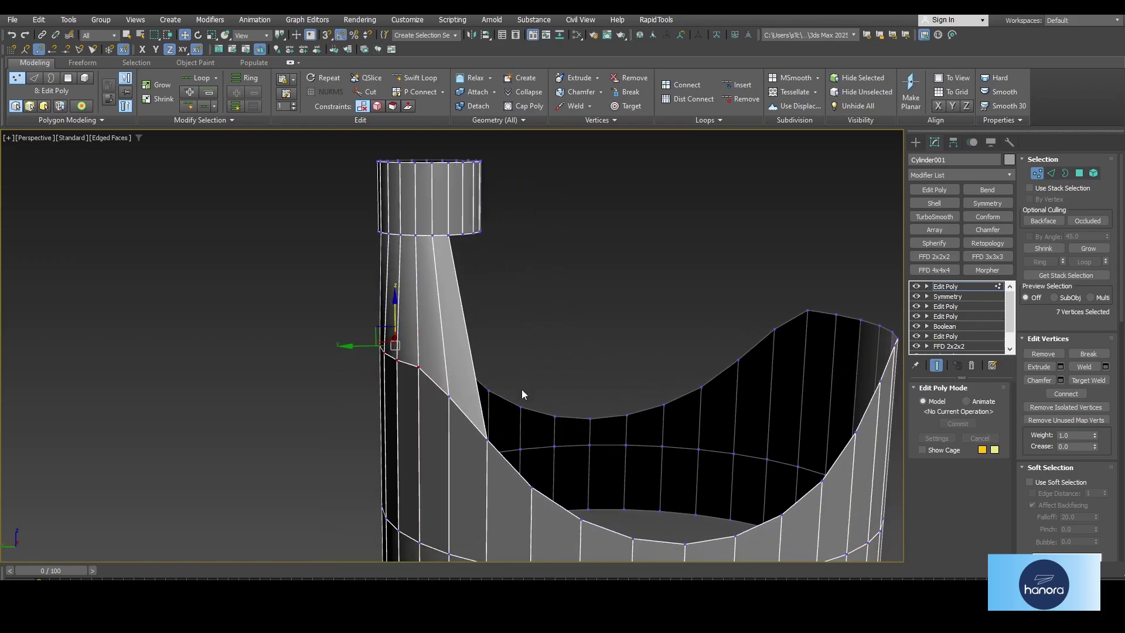
Step: Add a Symmetry modifier mirroring across X and Y with only X flipped, and insert another Edit Poly modifier beneath it
click(992, 287)
scroll(530, 324, down, 4)
click(983, 204)
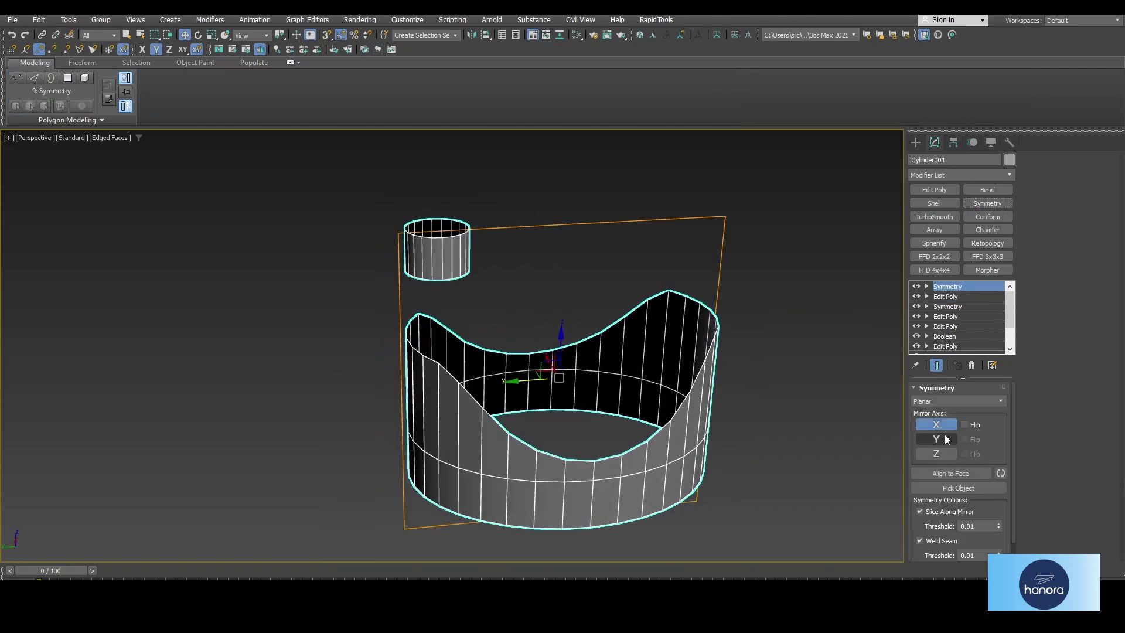
click(943, 439)
click(965, 440)
click(946, 296)
click(937, 190)
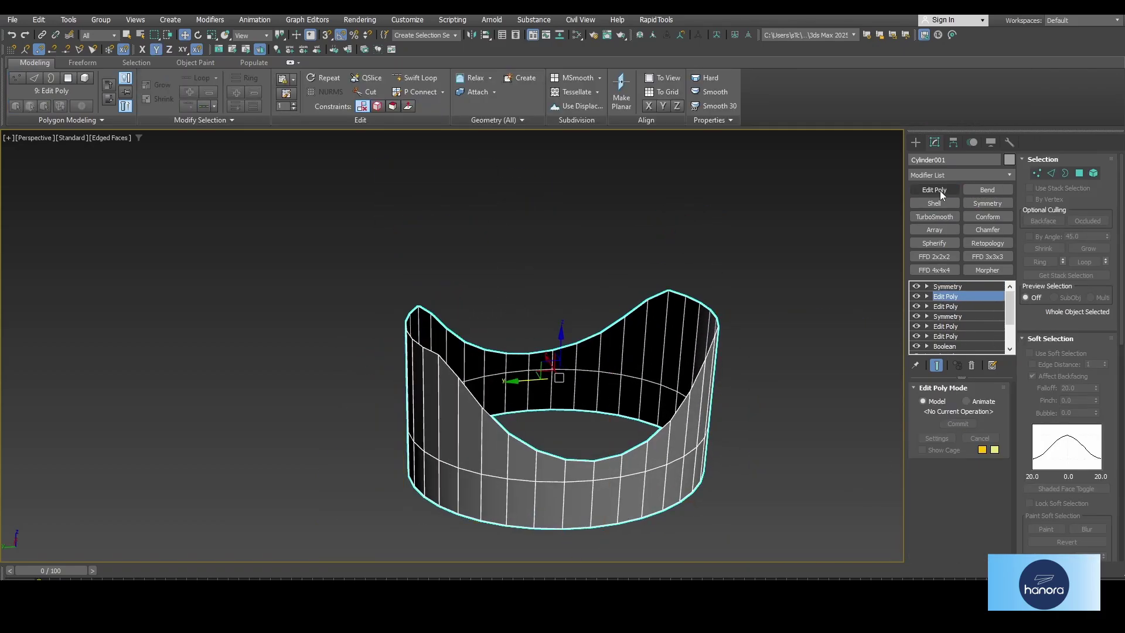
click(949, 286)
click(966, 438)
click(965, 423)
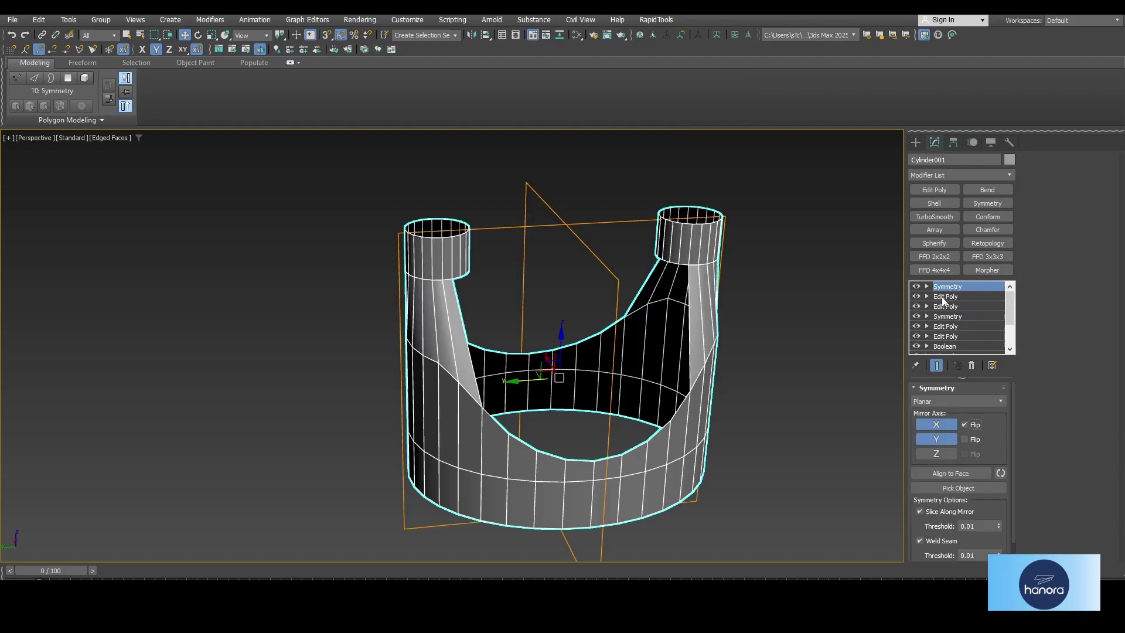
Step: Select the five misplaced bridge polygons of the arm in the Edit Poly below the Symmetry and delete them
click(942, 298)
key(s)
alt+middle_drag(768, 329, 545, 343)
scroll(545, 342, up, 5)
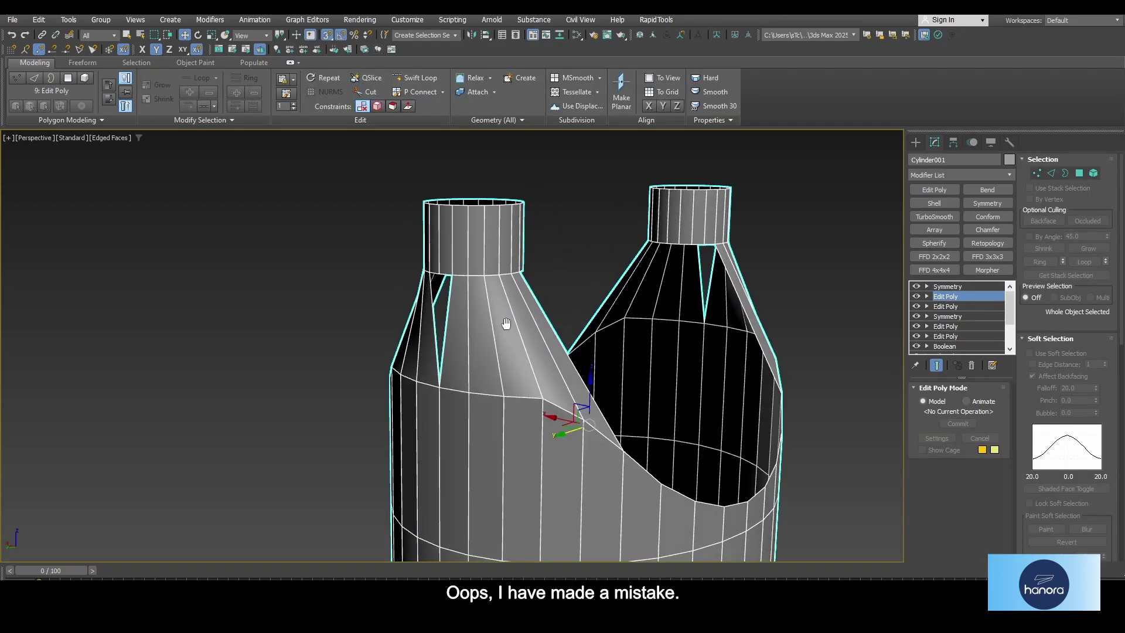
key(4)
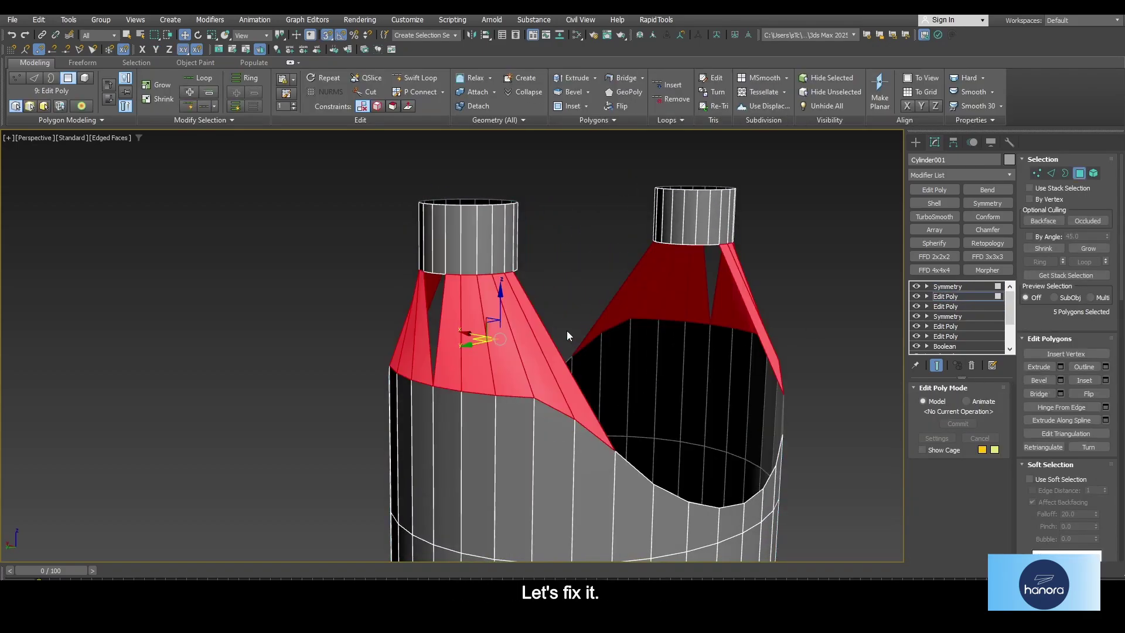
key(Delete)
Step: Select five matching edges each on the small cylinder's lower rim and the body's rim, and bridge them
key(2)
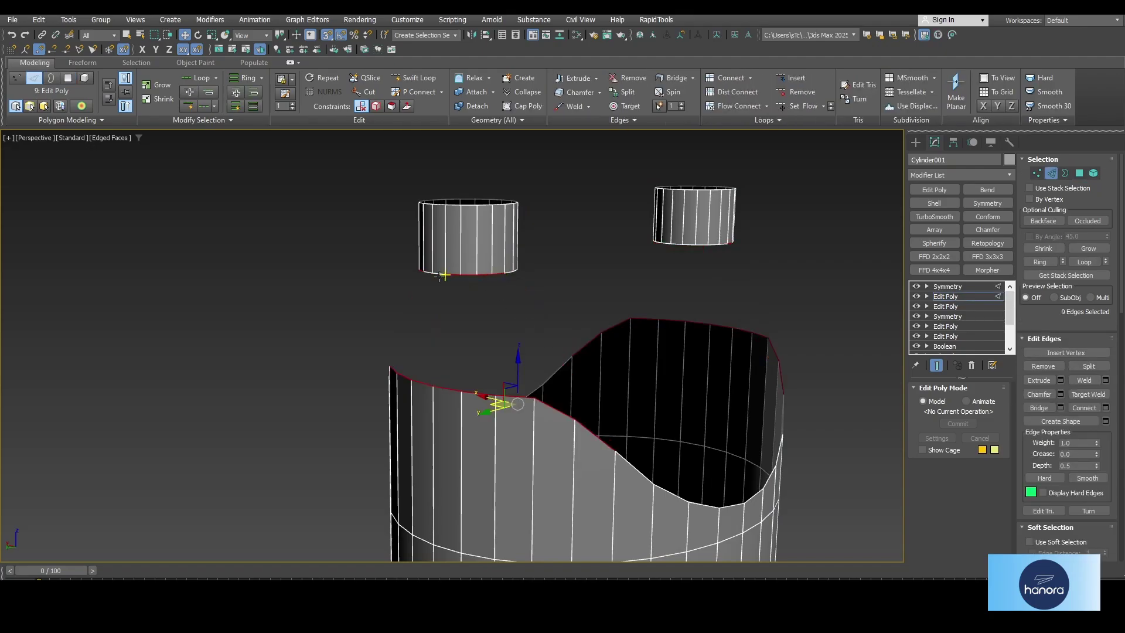
click(666, 79)
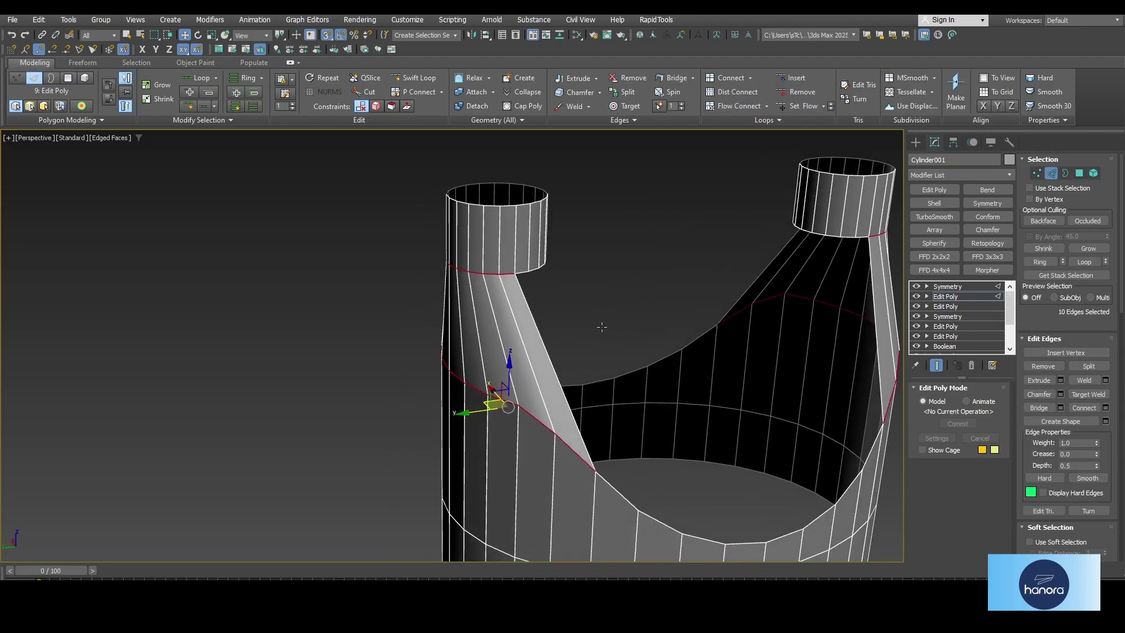
click(986, 297)
key(z)
Step: Make a copy of the model rotated onto its side and remove all modifiers from the copy
drag(608, 354, 511, 340)
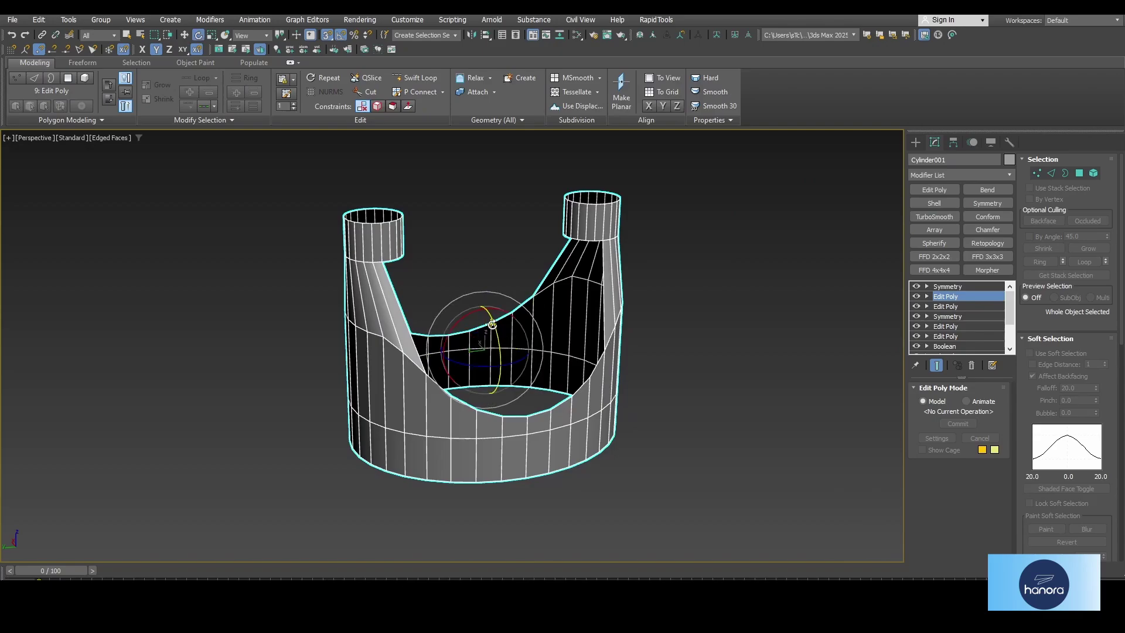
mouse_move(493, 320)
shift+mouse_down()
mouse_move(510, 352)
mouse_move(582, 364)
mouse_move(504, 351)
mouse_move(514, 368)
shift+mouse_up()
click(574, 370)
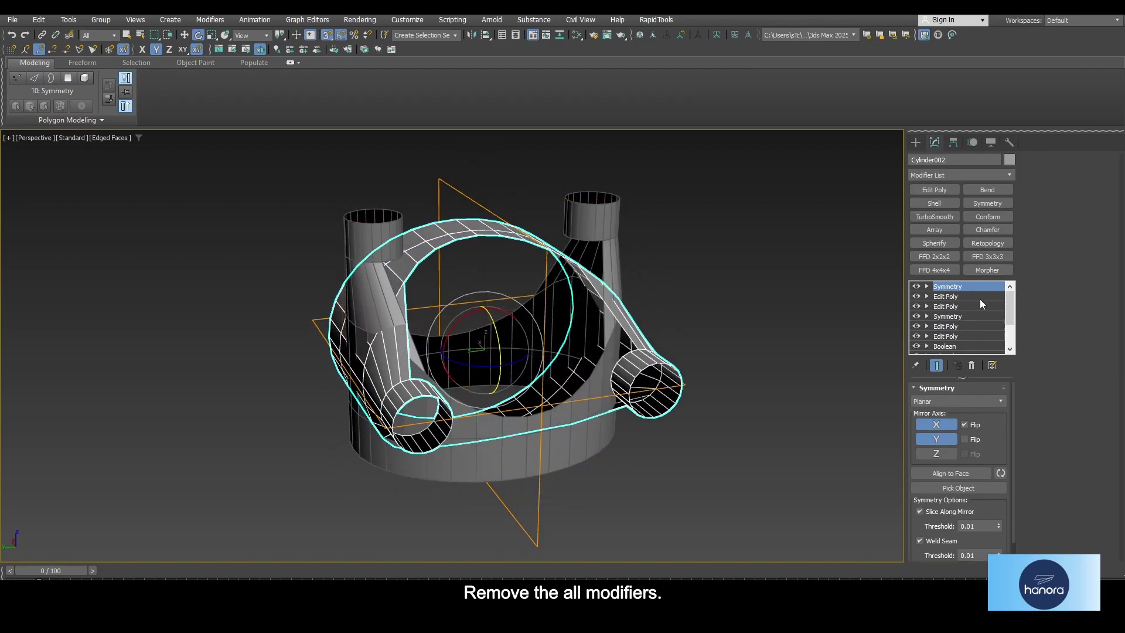
click(972, 366)
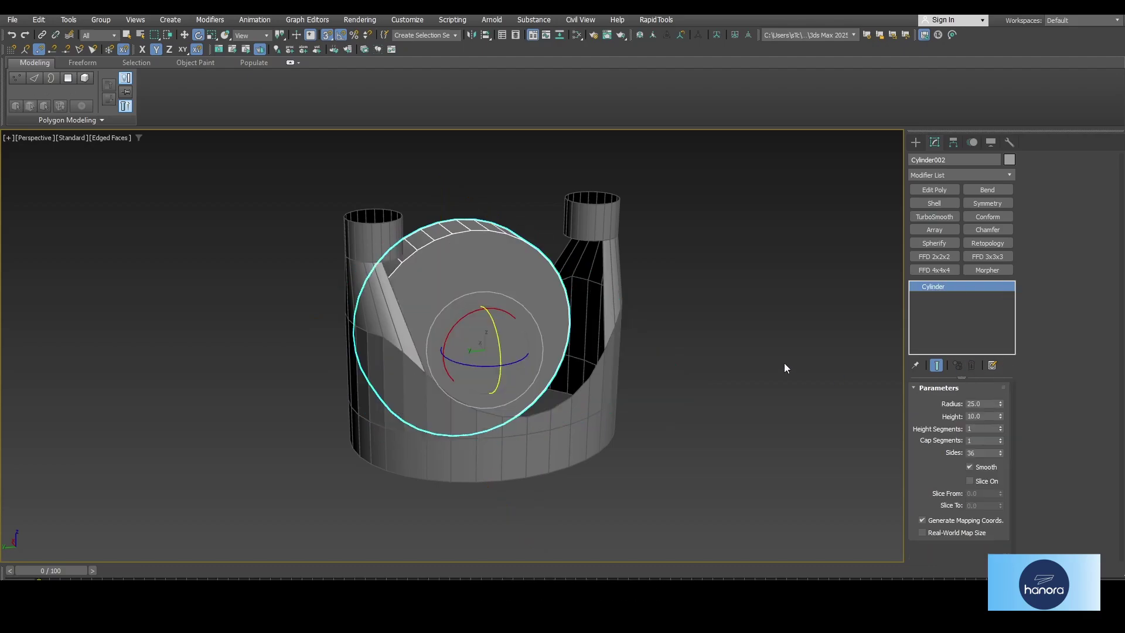
Step: Move the copied cylinder up between the two arms in the Left view
key(alt+w)
middle_click(339, 397)
key(alt+w)
drag(487, 426, 322, 238)
scroll(365, 403, down, 2)
Step: Set the copied cylinder's radius to 18.5 and fine-tune its scale to fit between the two arm collars
click(1001, 406)
drag(1002, 406, 1002, 433)
scroll(582, 263, up, 5)
key(r)
scroll(328, 311, up, 2)
drag(323, 312, 324, 311)
scroll(577, 352, down, 4)
key(alt+w)
right_click(655, 443)
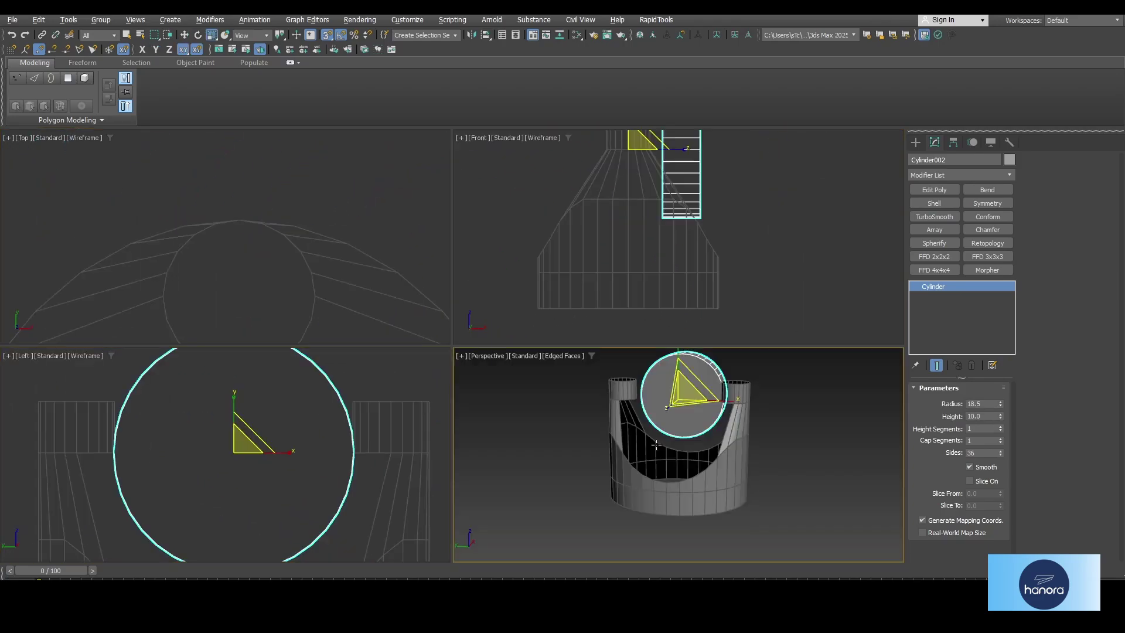
Step: Examine how the copied cylinder's curve lines up with the saddle and the inner edges of the arms
key(alt+w)
middle_drag(542, 361, 547, 417)
scroll(490, 281, up, 5)
alt+middle_drag(489, 281, 492, 287)
middle_drag(615, 357, 560, 272)
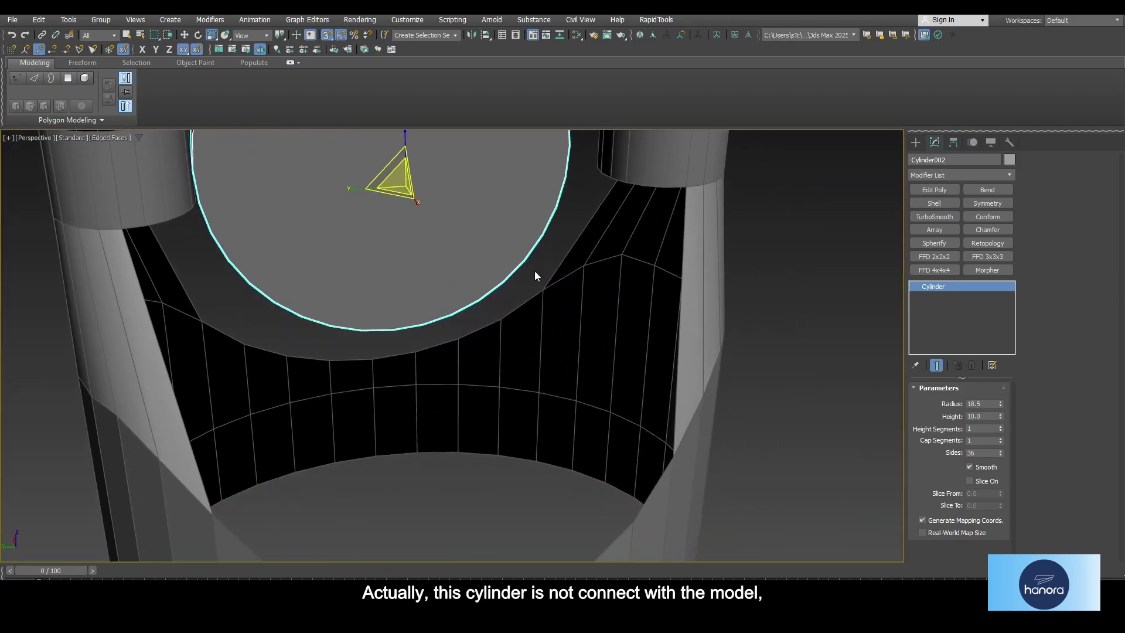
scroll(593, 340, down, 5)
middle_drag(584, 333, 580, 347)
scroll(577, 328, up, 3)
alt+middle_drag(574, 302, 546, 293)
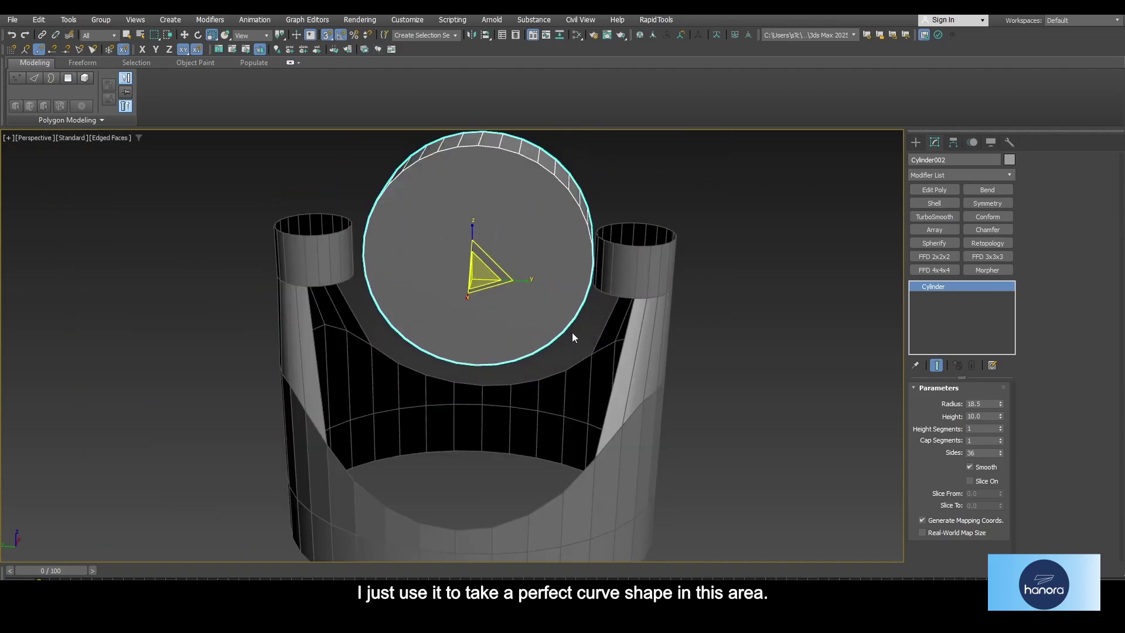
middle_drag(577, 344, 590, 331)
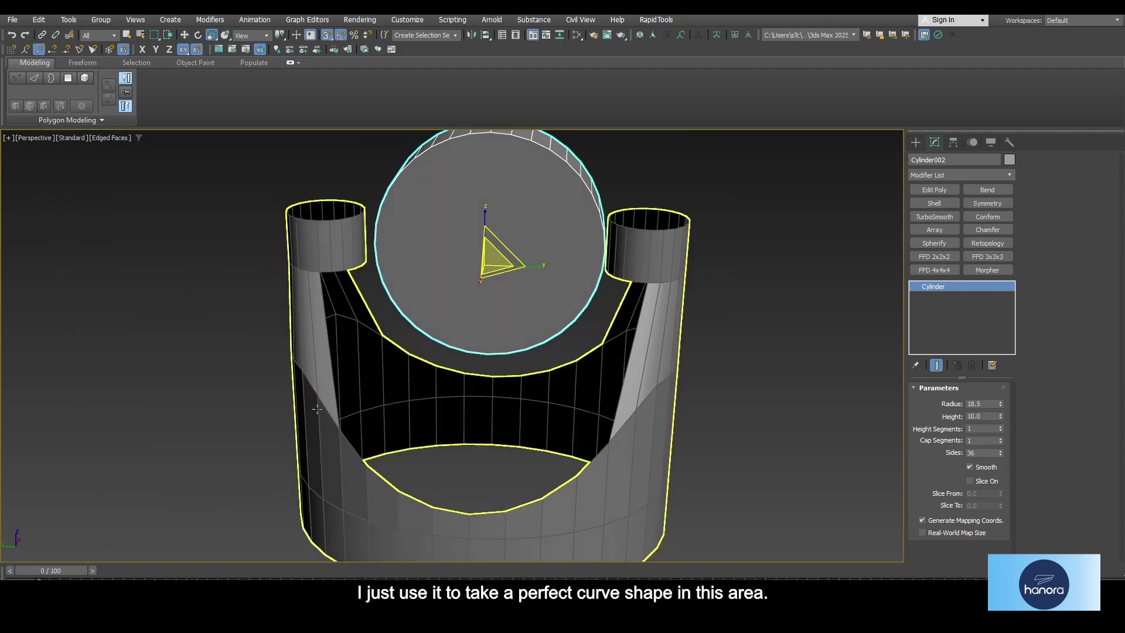
scroll(411, 375, up, 3)
alt+middle_drag(421, 411, 296, 310)
Step: In the model's Edit Poly modifier below the Symmetry, connect the vertical edges beneath the collar with two segments
click(366, 333)
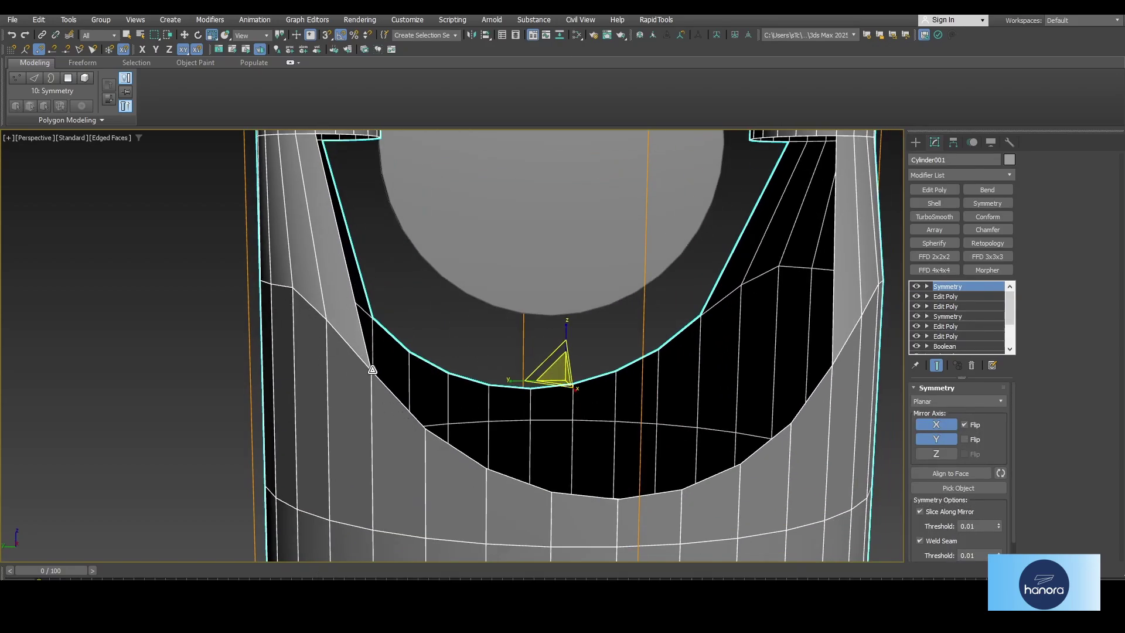
middle_drag(371, 371, 351, 387)
click(945, 296)
scroll(411, 322, up, 5)
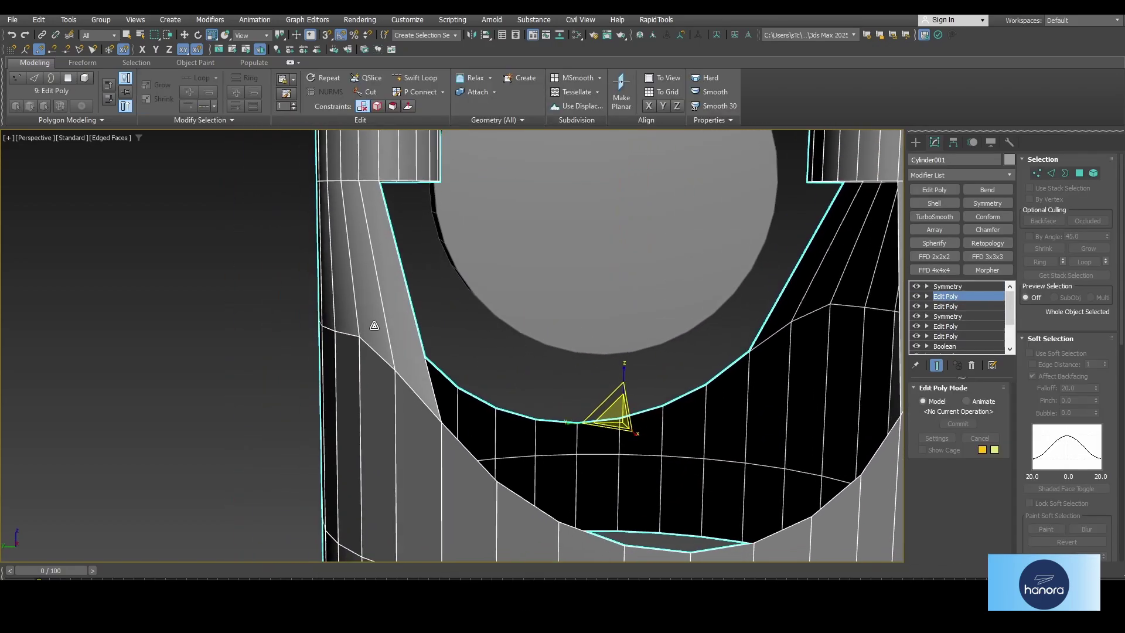
middle_drag(387, 301, 391, 318)
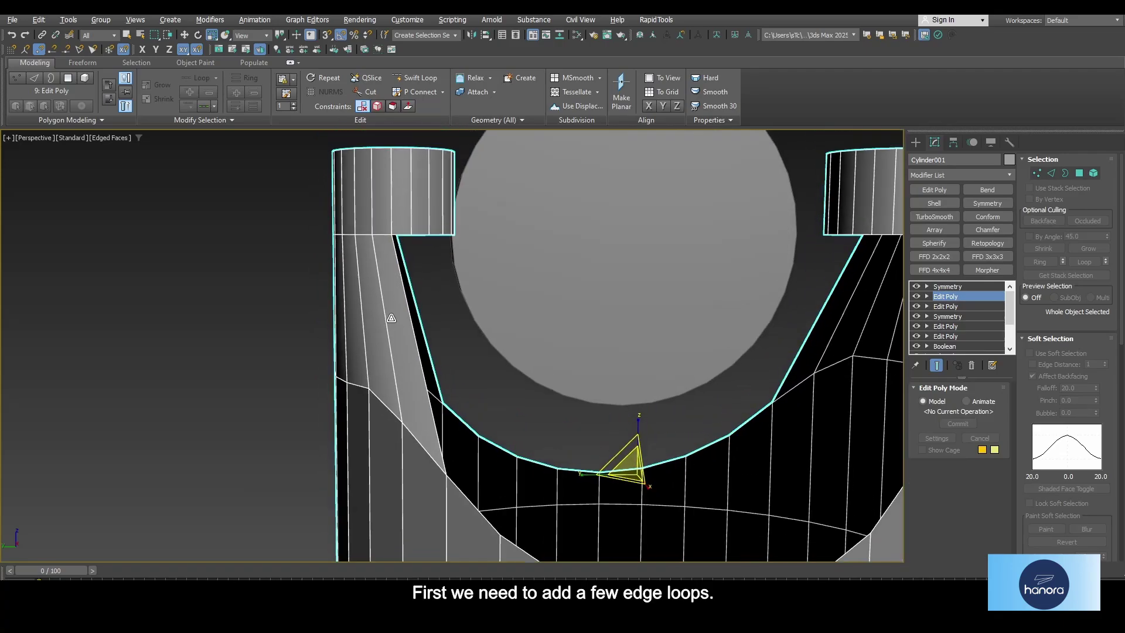
right_click(428, 296)
key(2)
drag(432, 280, 273, 302)
click(750, 77)
click(736, 87)
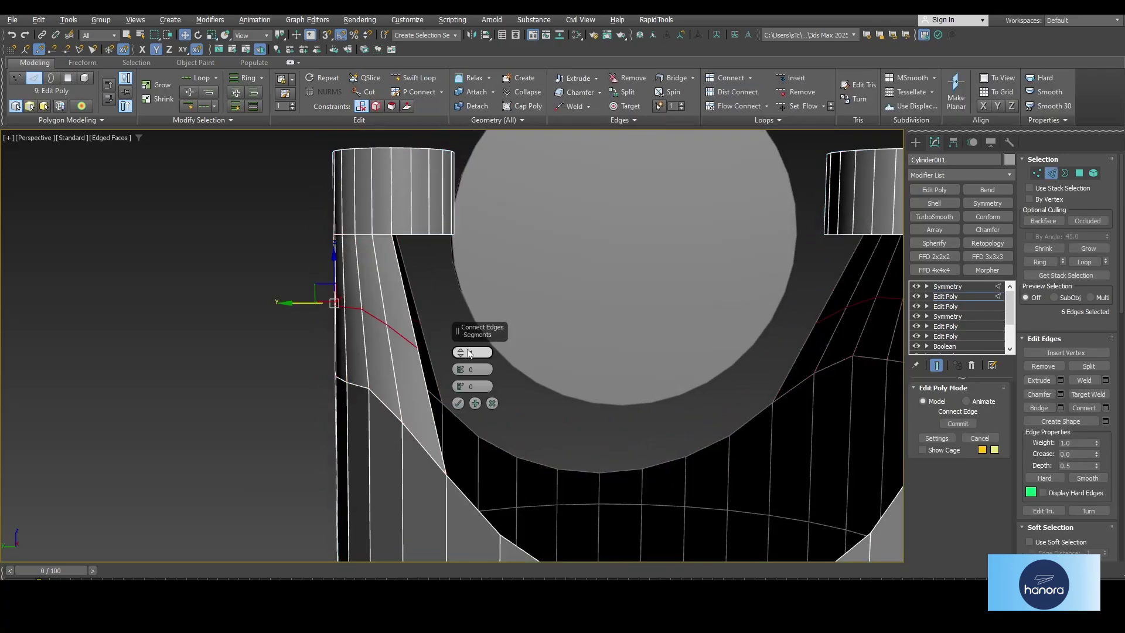
alt+middle_drag(427, 355, 357, 352)
scroll(357, 349, up, 3)
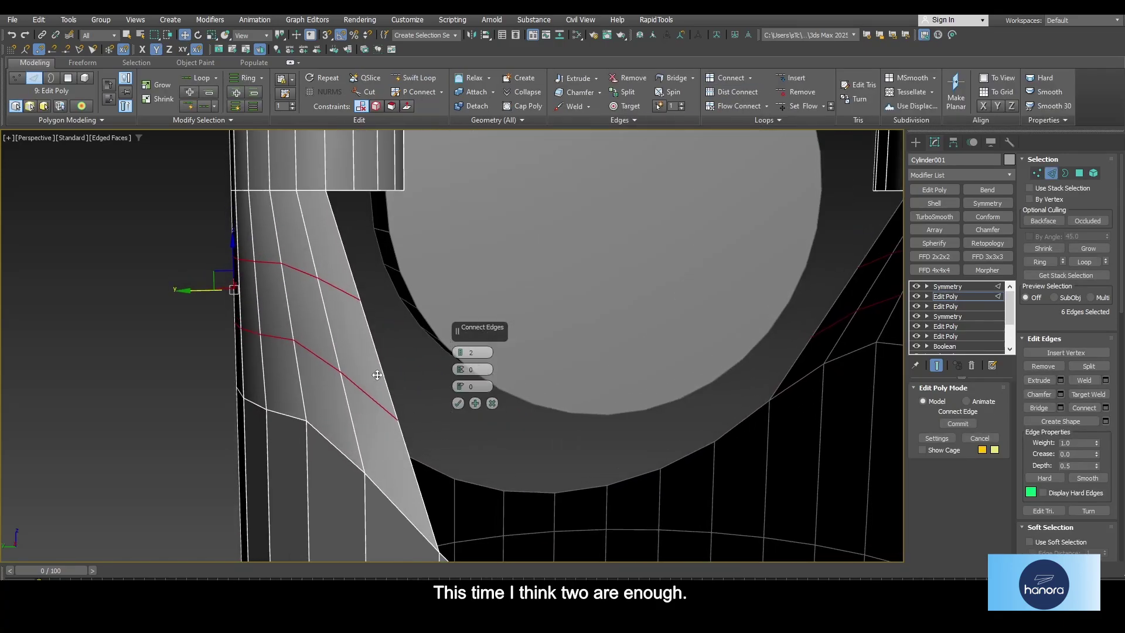
click(458, 404)
Step: Apply an FFD 3x3x3 modifier to the new arm loops and activate its control points in the Top view
alt+middle_drag(391, 399, 357, 429)
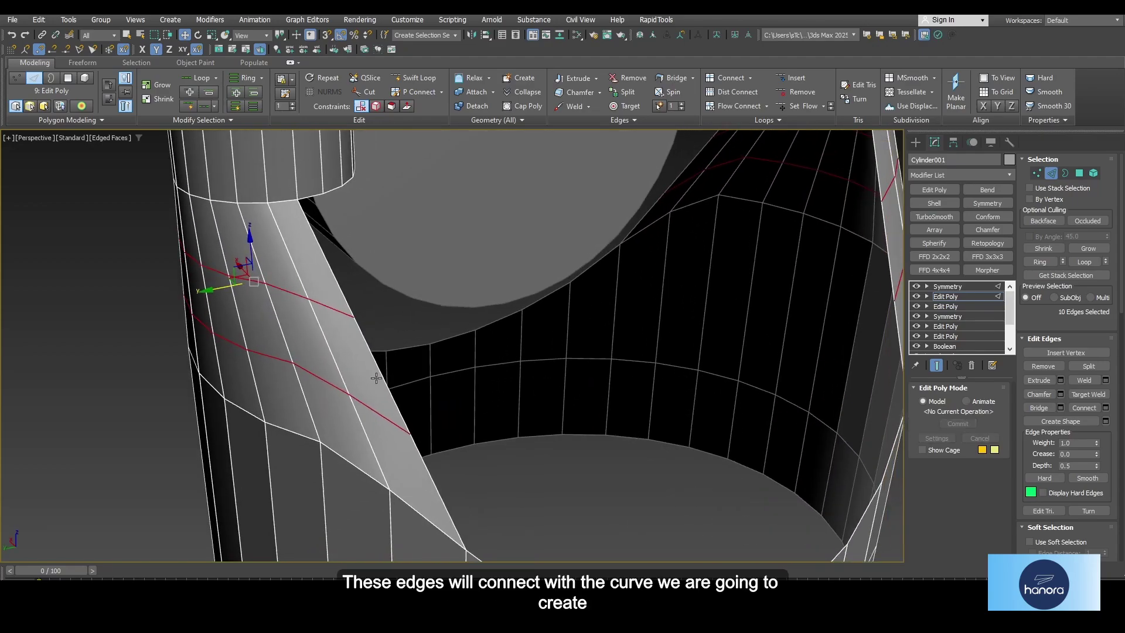
alt+middle_drag(377, 379, 306, 367)
alt+middle_drag(406, 330, 339, 235)
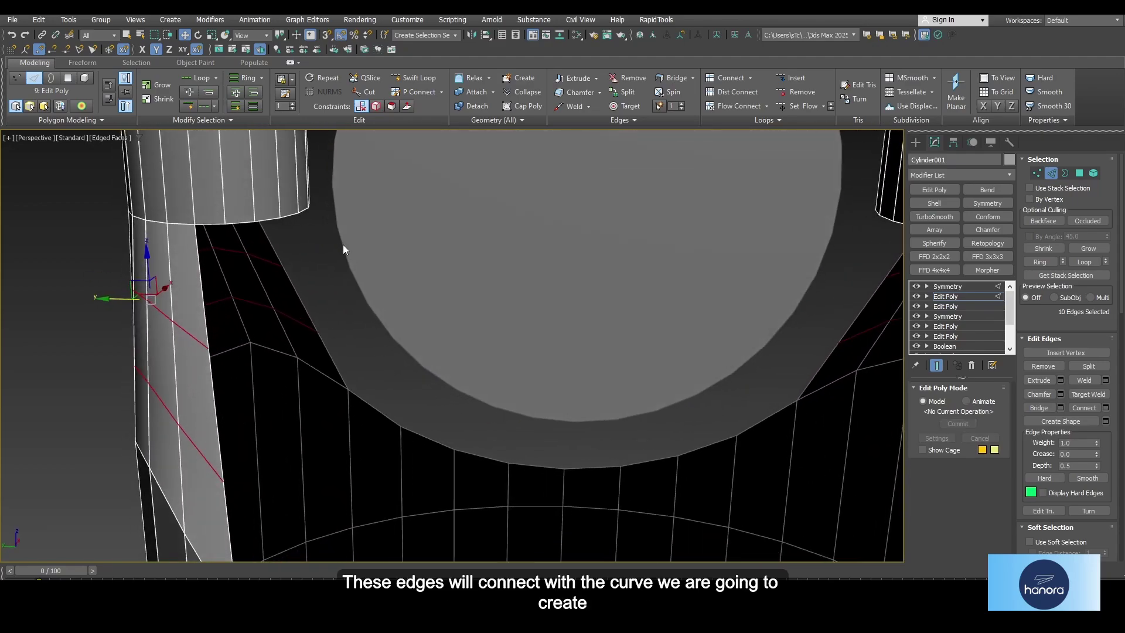
scroll(392, 368, down, 3)
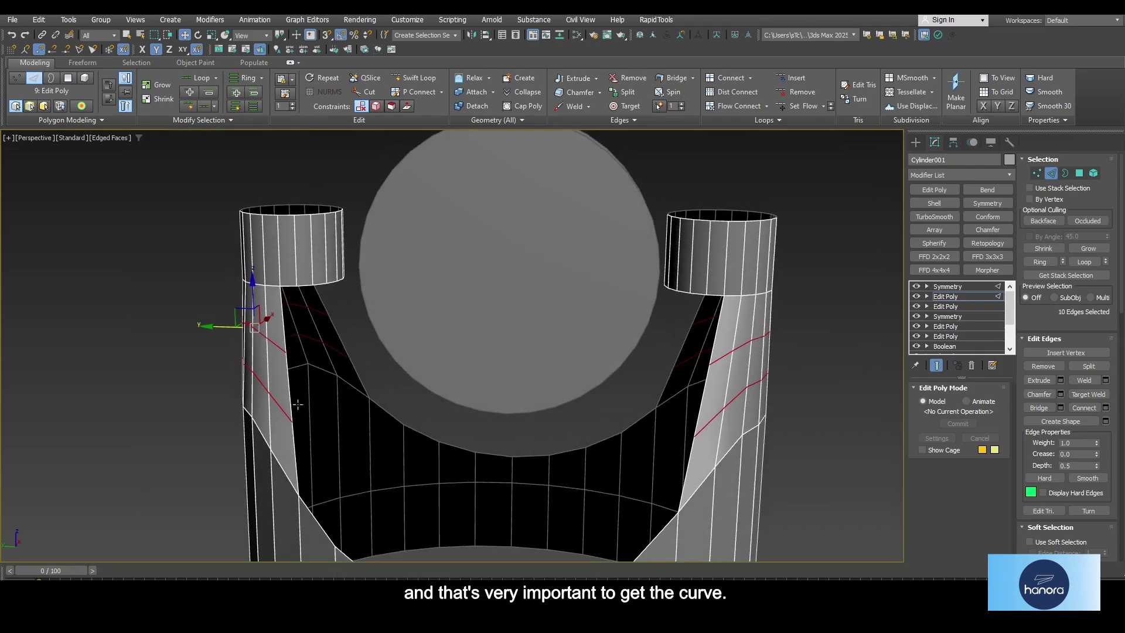
middle_drag(297, 404, 257, 374)
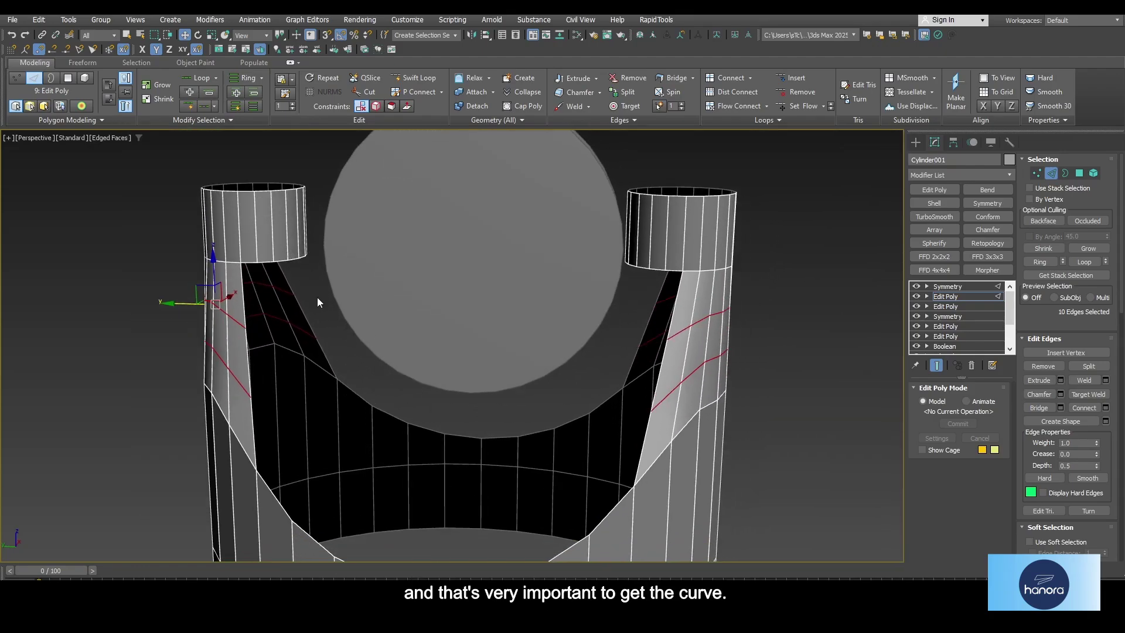
click(987, 256)
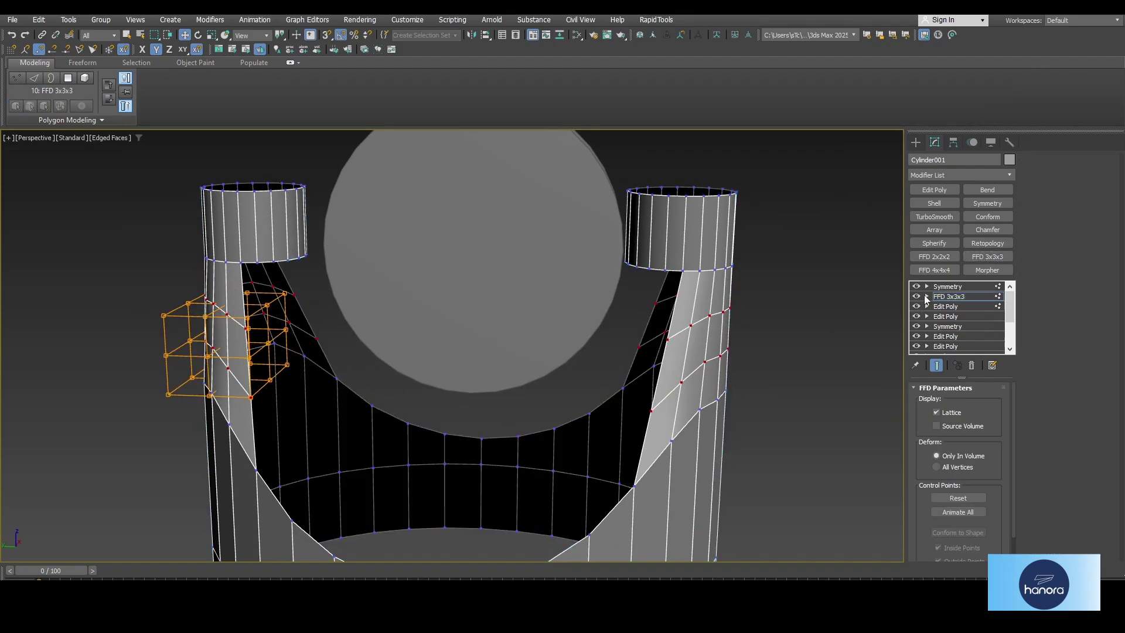
key(t)
scroll(234, 364, up, 1)
scroll(176, 446, up, 2)
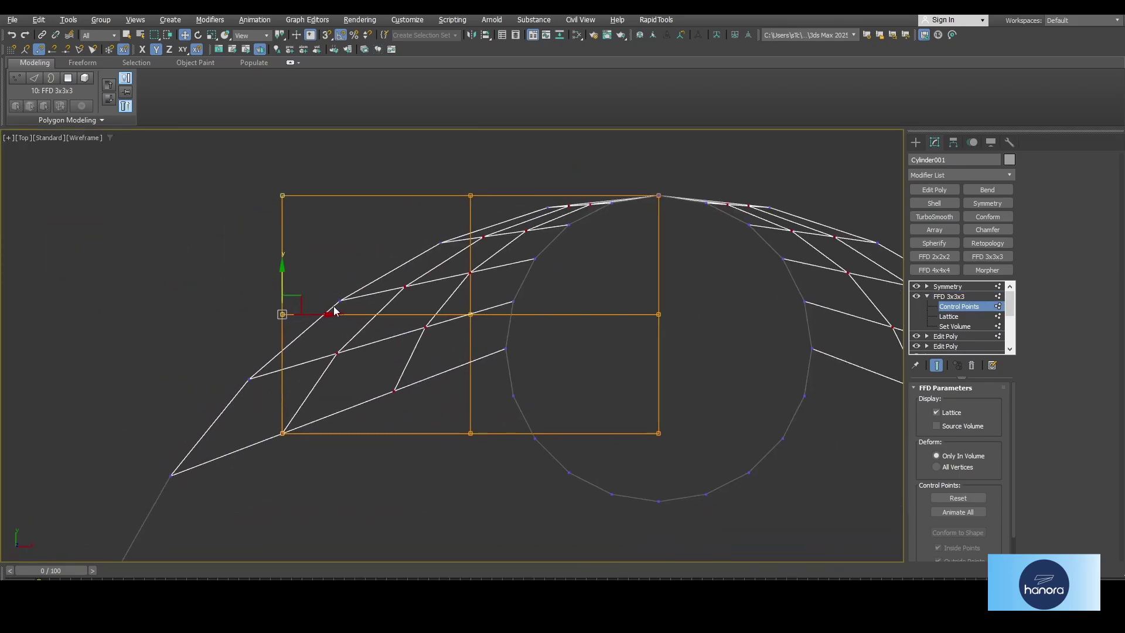
Step: Move the outer and middle FFD control points outward in the Top view to bow the arm's side, then leave control-point editing
drag(321, 315, 301, 312)
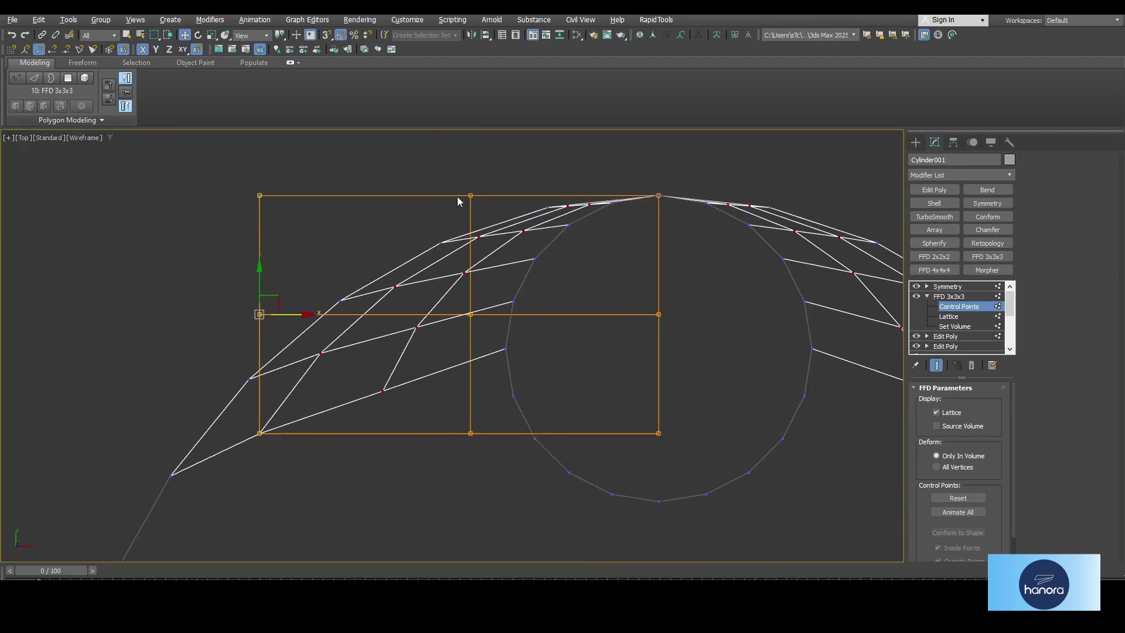
drag(502, 324, 481, 313)
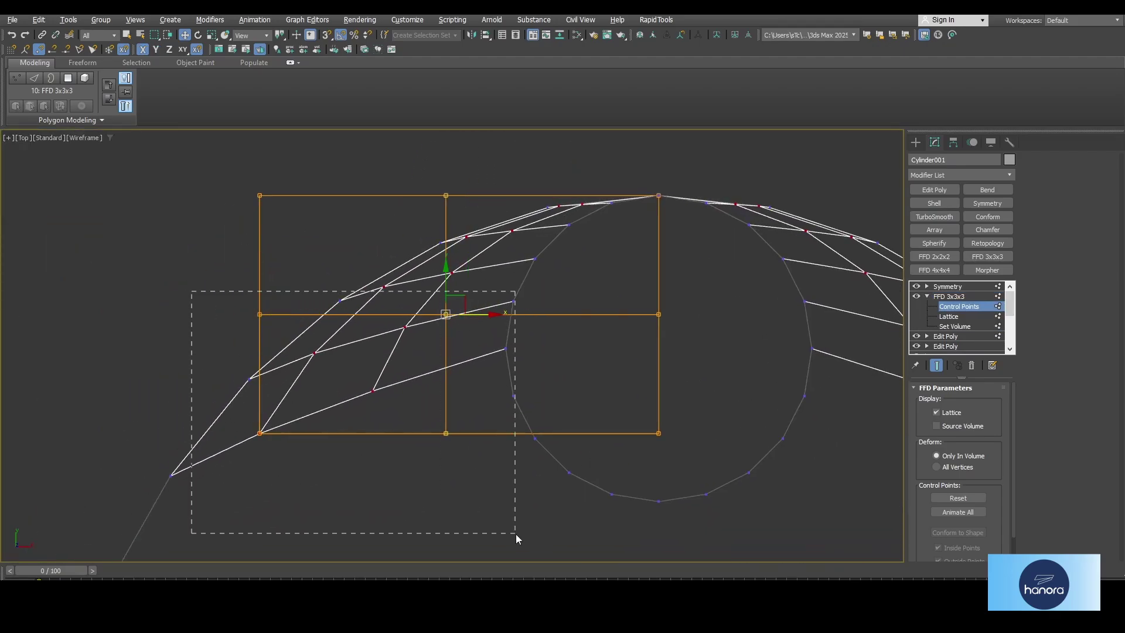
drag(354, 334, 358, 325)
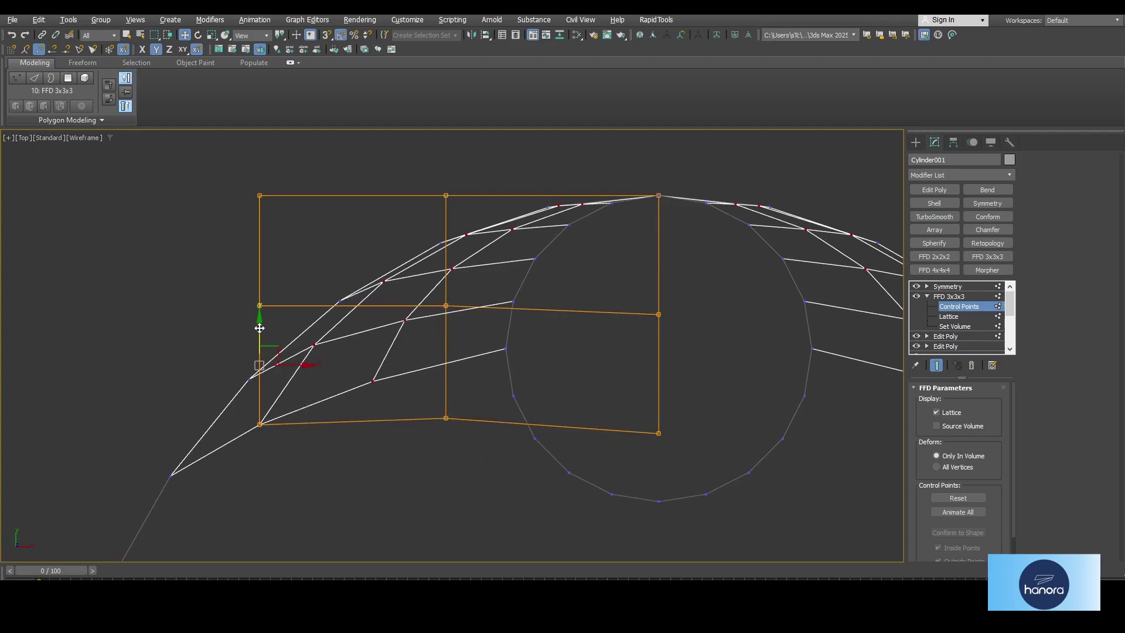
key(alt+w)
key(alt+w)
click(928, 300)
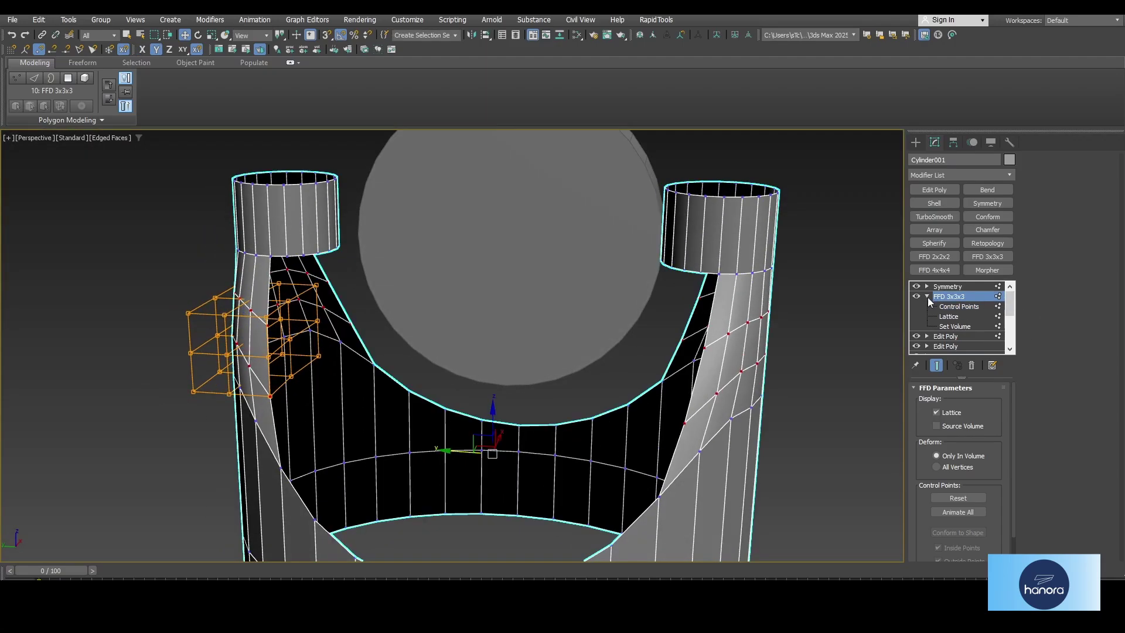
Step: Add an Edit Poly modifier and extend the collar's inner bottom edge diagonally down to the guide cylinder's lowest point in the Left view
click(934, 190)
alt+middle_drag(543, 371, 518, 381)
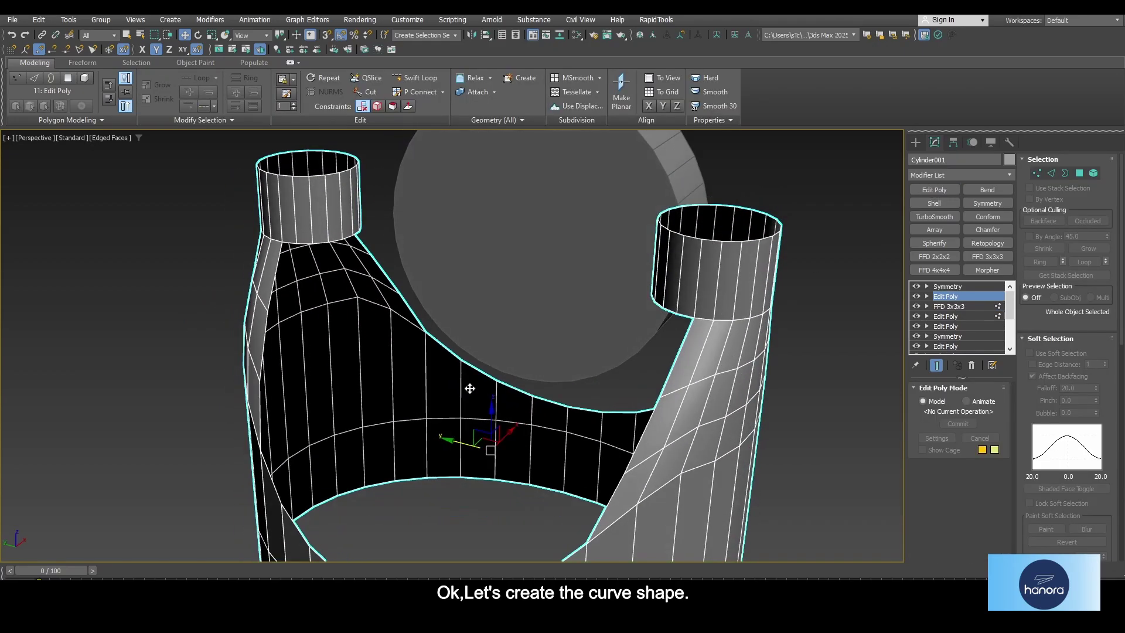
key(2)
double_click(341, 256)
scroll(341, 264, up, 4)
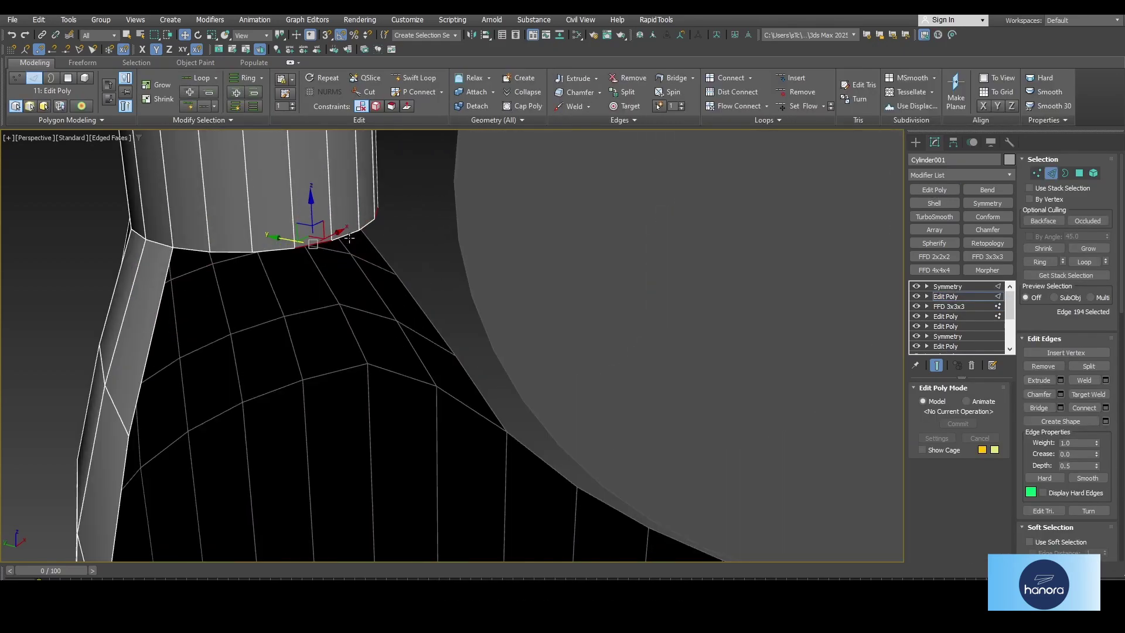
key(l)
middle_drag(335, 416, 324, 279)
shift+drag(235, 189, 469, 423)
scroll(476, 437, up, 6)
key(p)
middle_drag(427, 422, 496, 346)
Step: Select the saddle border edges from the collar to the centre to count them, and compare them with the new diagonal strip
click(356, 243)
ctrl+click(361, 352)
scroll(359, 365, down, 4)
alt+middle_drag(359, 367, 375, 370)
ctrl+click(359, 384)
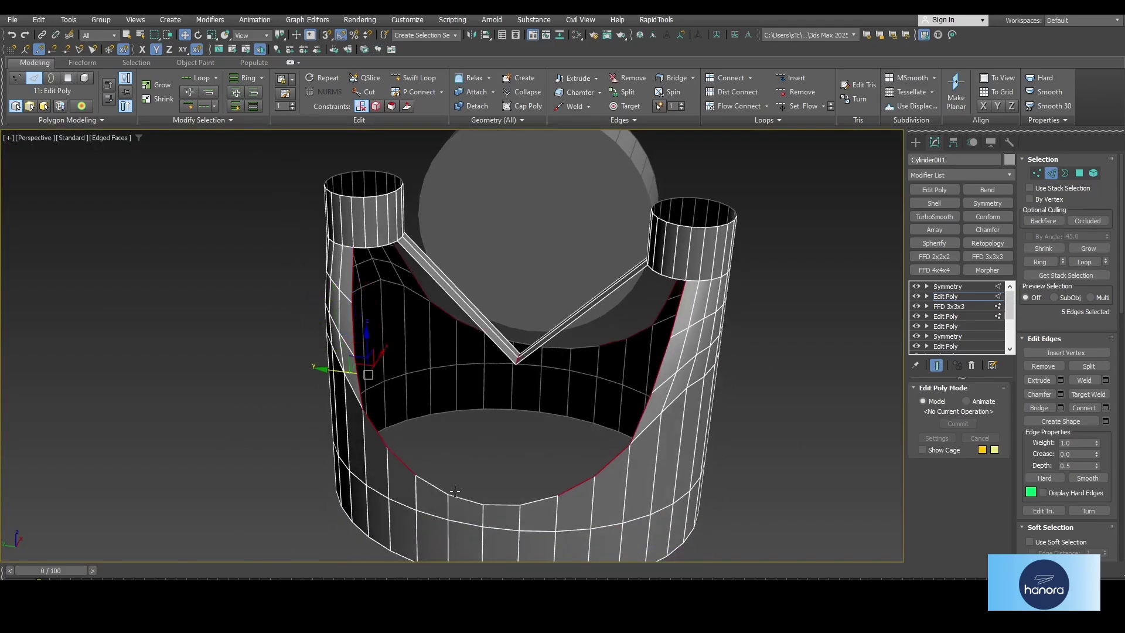
ctrl+click(482, 499)
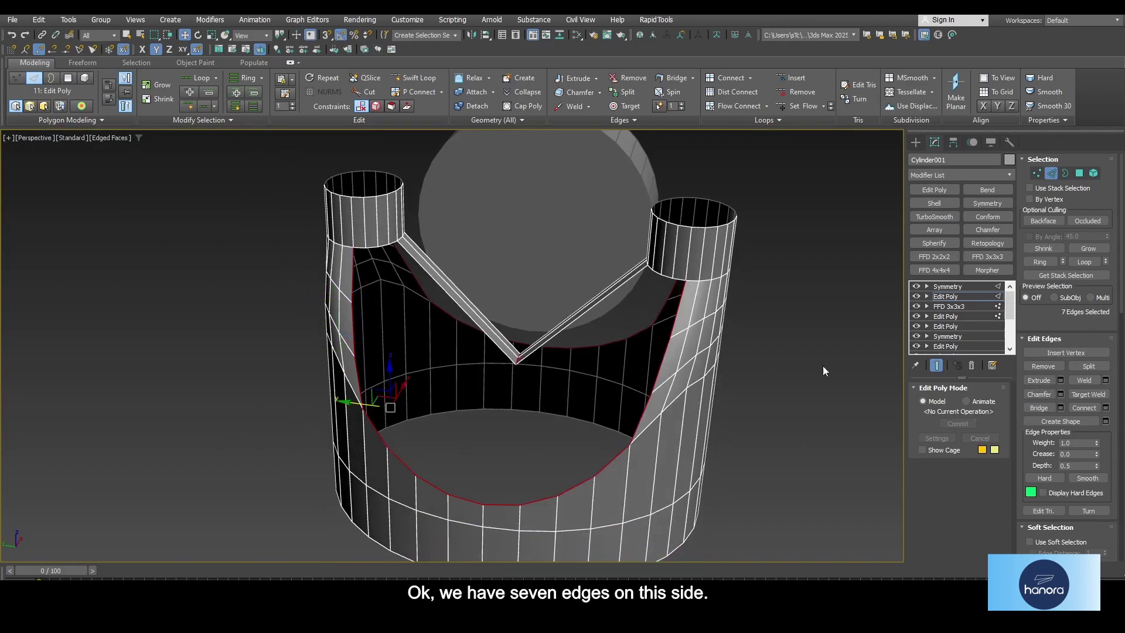
alt+middle_drag(702, 384, 392, 404)
scroll(435, 315, up, 6)
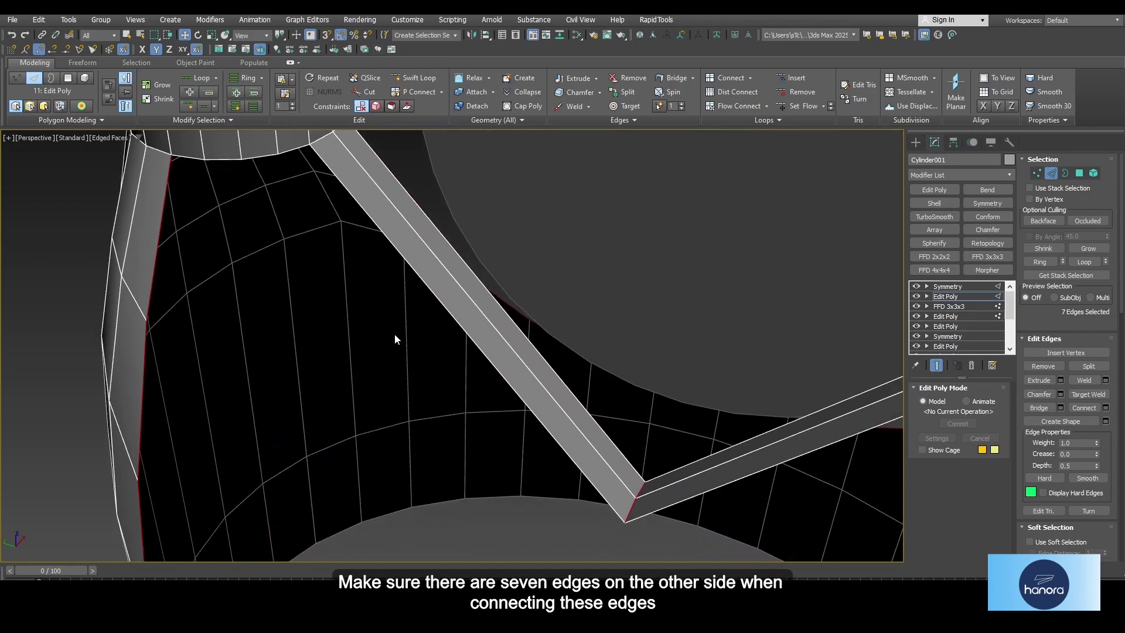
scroll(511, 387, down, 6)
scroll(437, 339, up, 4)
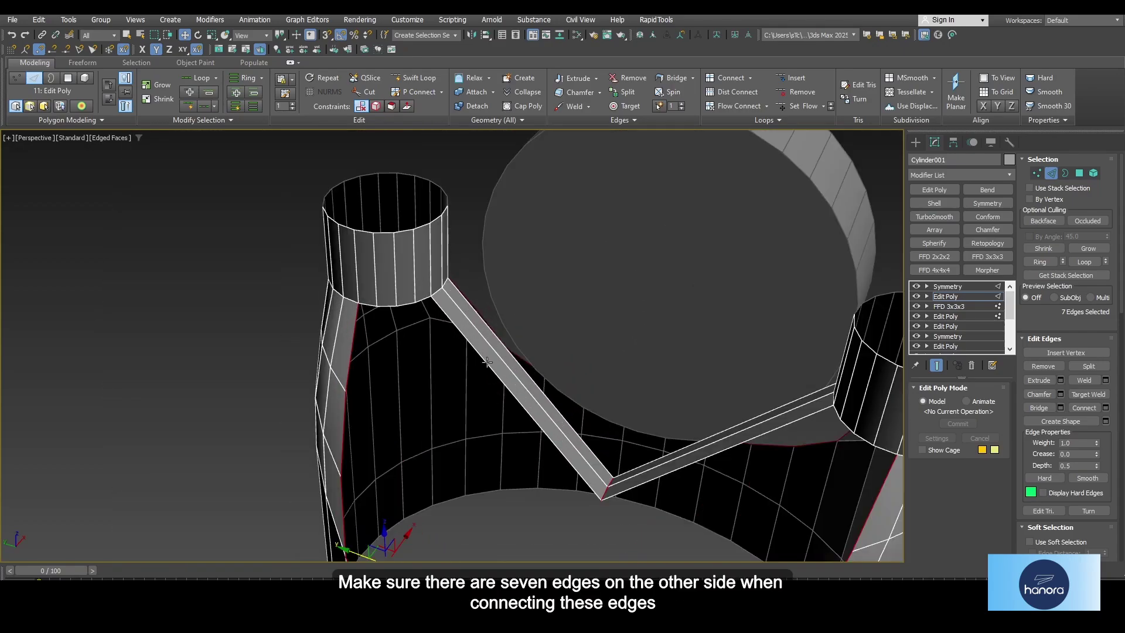
mouse_move(332, 367)
middle_down()
mouse_move(350, 299)
mouse_move(334, 385)
middle_up()
Step: Connect the long edges of the diagonal strip to divide its side into seven edges
click(527, 324)
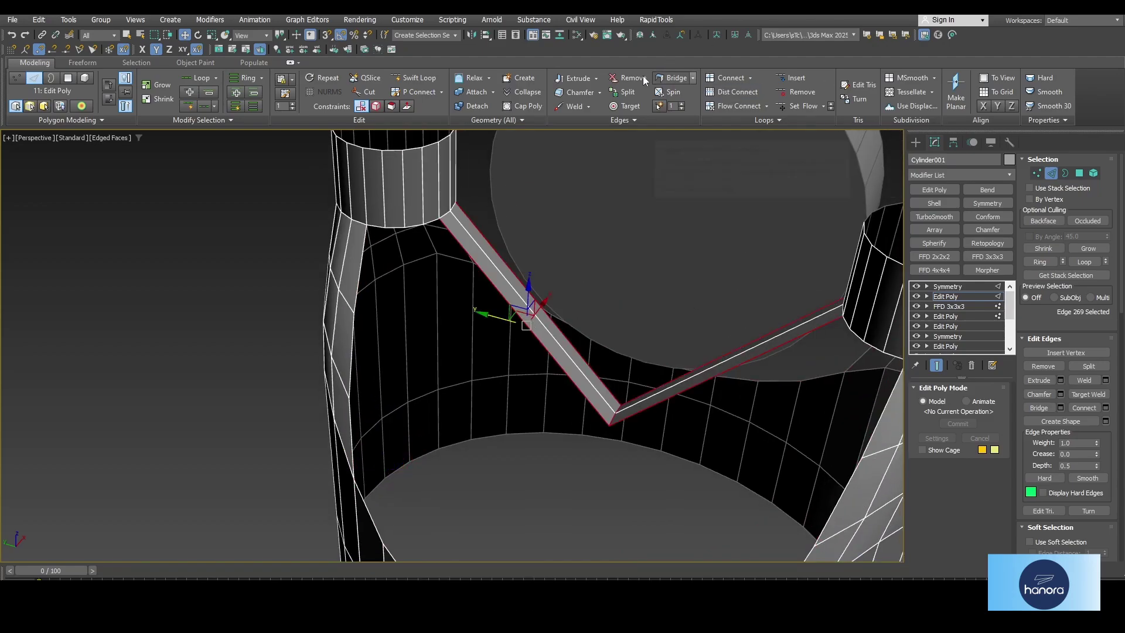
shift+click(724, 79)
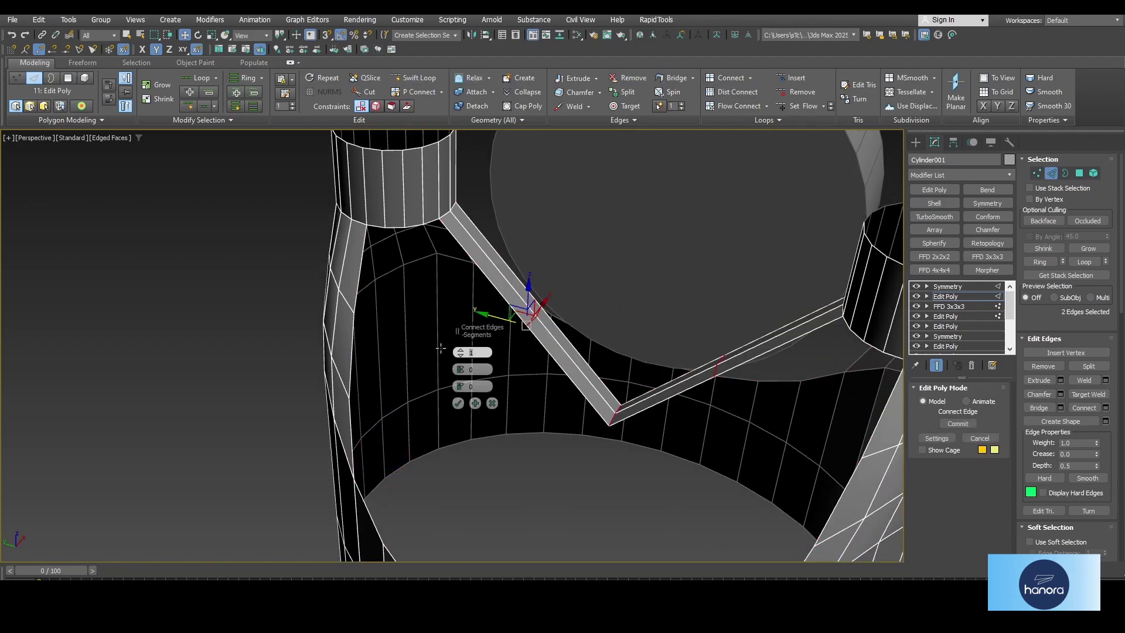
click(459, 404)
Step: Move the strip's vertices one pair at a time onto the guide cylinder's outline in the Left view
key(alt+w)
middle_click(399, 406)
key(alt+w)
scroll(411, 403, up, 6)
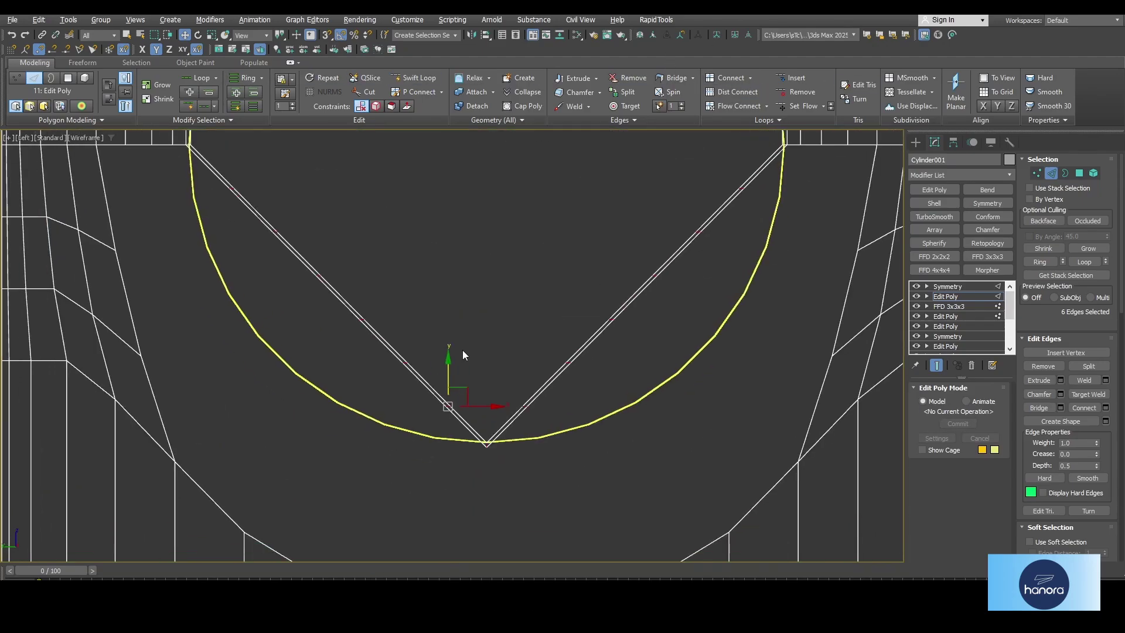
key(1)
scroll(418, 438, up, 3)
middle_drag(418, 438, 453, 364)
drag(541, 287, 478, 409)
scroll(478, 409, down, 3)
middle_drag(478, 409, 509, 455)
drag(424, 336, 467, 291)
drag(461, 294, 397, 409)
middle_drag(397, 409, 474, 439)
drag(467, 230, 418, 274)
drag(450, 237, 317, 349)
middle_drag(317, 349, 461, 493)
drag(470, 289, 344, 352)
alt+middle_drag(344, 352, 390, 379)
alt+middle_drag(434, 245, 438, 295)
drag(448, 347, 448, 338)
Step: Fine-tune the strip's vertex positions along the guide cylinder's outline between the collar and the centre
drag(543, 440, 510, 487)
scroll(512, 487, up, 2)
middle_drag(512, 487, 446, 403)
drag(480, 354, 520, 377)
scroll(519, 378, down, 2)
middle_drag(520, 378, 555, 513)
drag(397, 247, 349, 291)
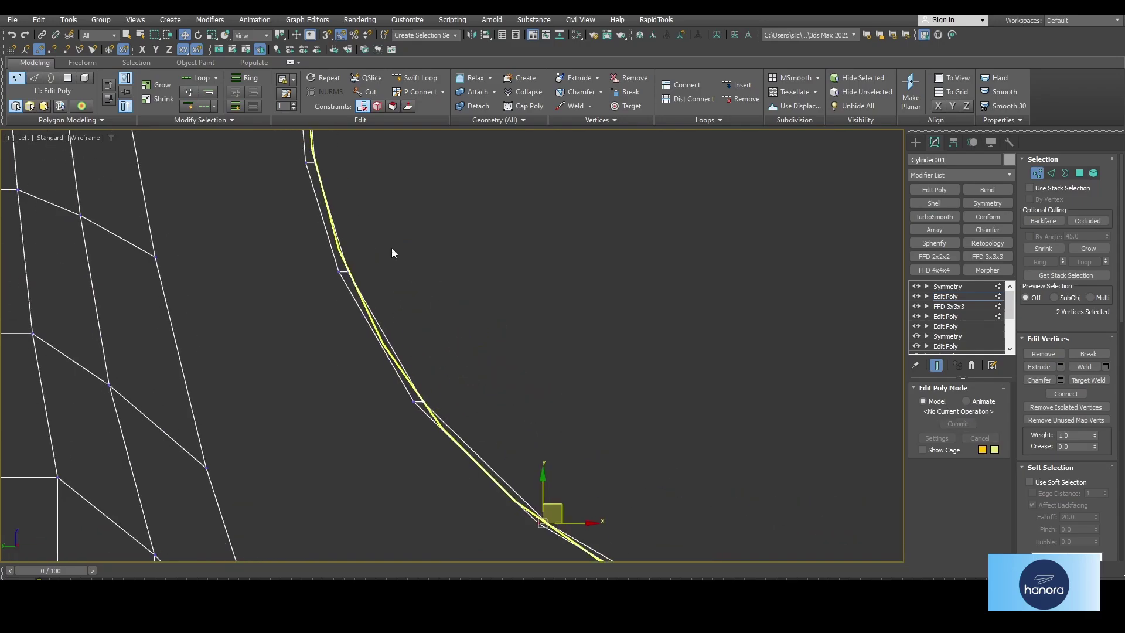
middle_drag(362, 265, 383, 388)
drag(361, 261, 348, 293)
scroll(348, 293, down, 2)
middle_drag(348, 294, 300, 205)
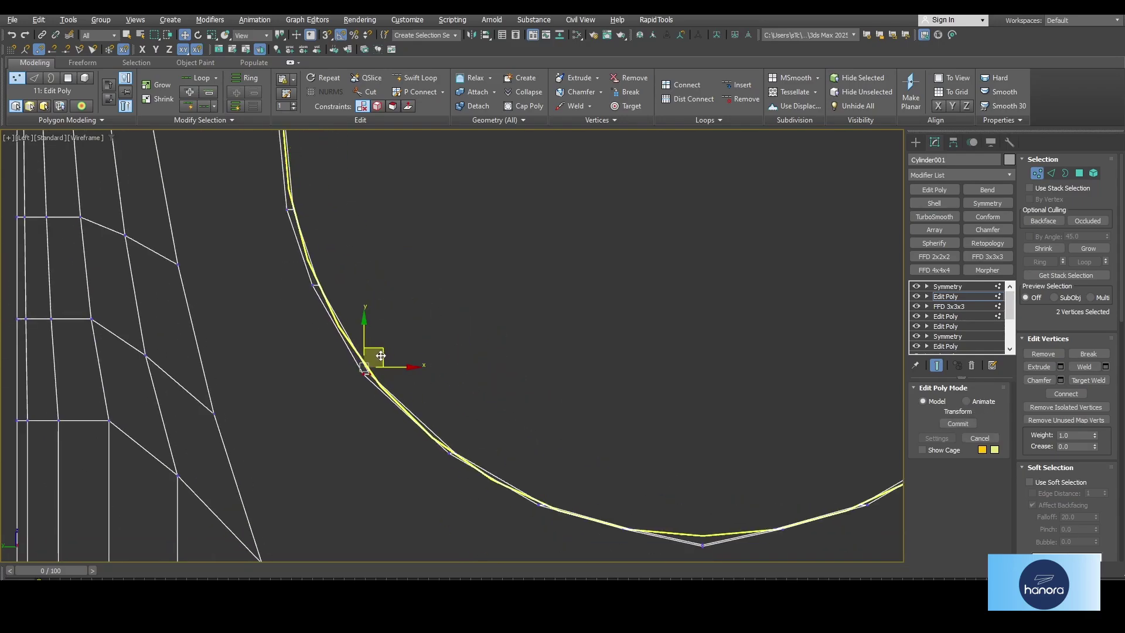
drag(381, 356, 381, 359)
middle_drag(381, 358, 338, 308)
drag(610, 477, 686, 511)
scroll(658, 491, up, 1)
drag(658, 467, 657, 454)
scroll(657, 455, down, 2)
scroll(423, 359, up, 3)
scroll(472, 362, down, 3)
Step: Add another Edit Poly modifier and bridge the curved strip's edges to the seven saddle border edges in Perspective
key(alt+w)
middle_click(672, 519)
key(alt+w)
click(979, 296)
click(934, 190)
key(2)
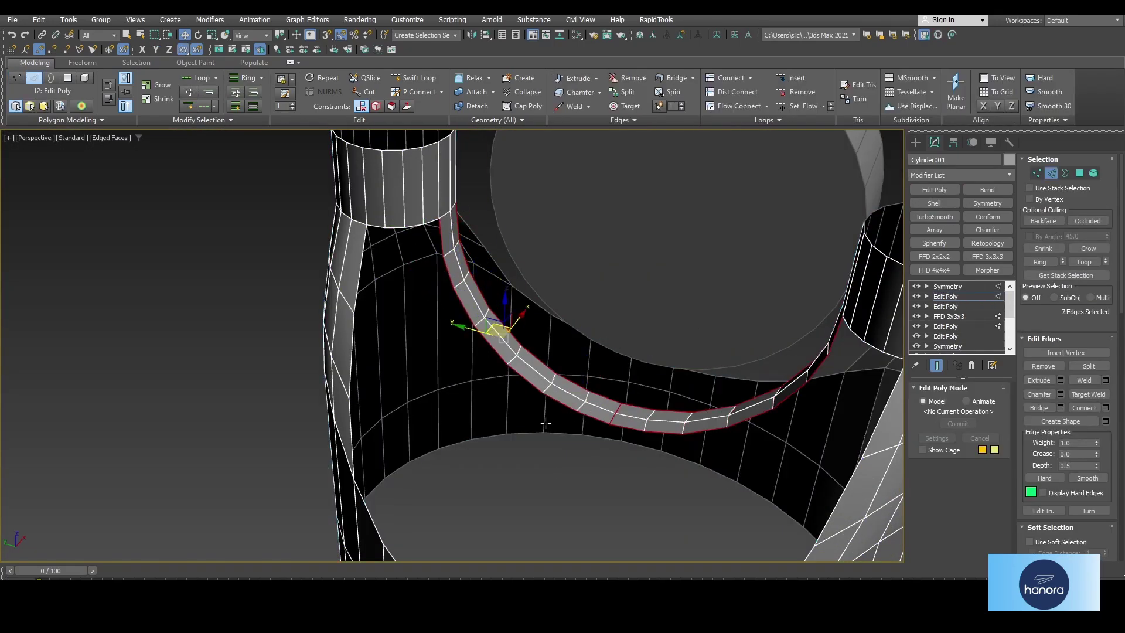
middle_drag(517, 425, 519, 396)
ctrl+click(358, 270)
alt+middle_drag(359, 404, 411, 390)
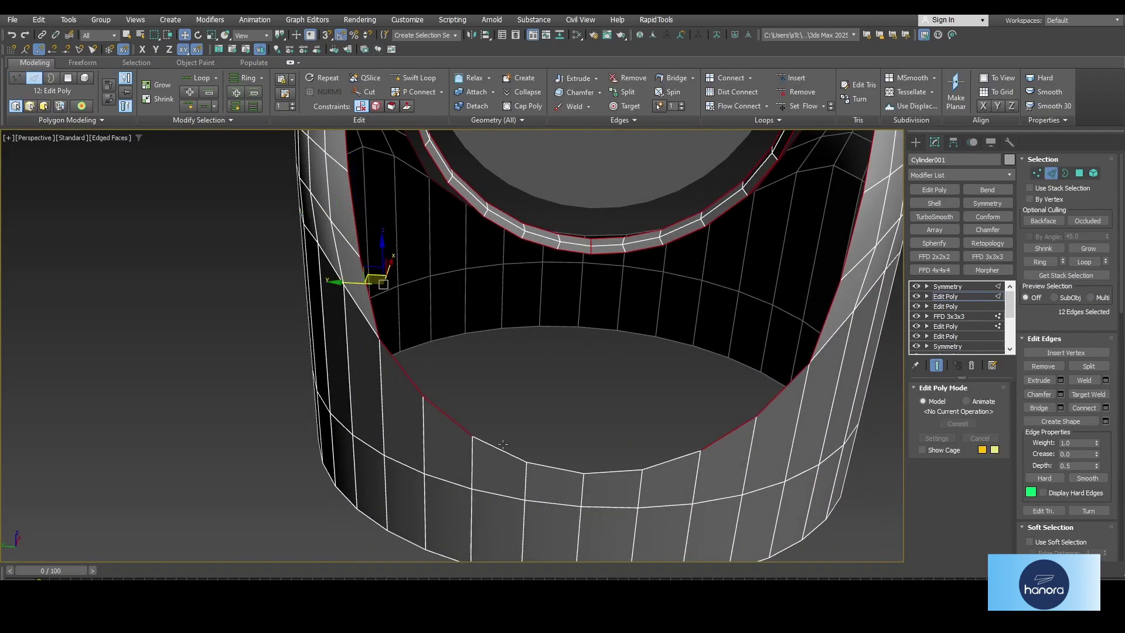
click(673, 80)
Step: Add three edge loops along the bridged surface by connecting its ring of crosswise edges
middle_drag(595, 281, 498, 299)
click(448, 258)
key(alt+r)
shift+click(731, 81)
click(462, 355)
click(462, 355)
click(460, 402)
Step: Reshape the new edge loops of the bridged surface below the collar with the Normal constraint
middle_drag(484, 365, 406, 288)
scroll(448, 308, up, 2)
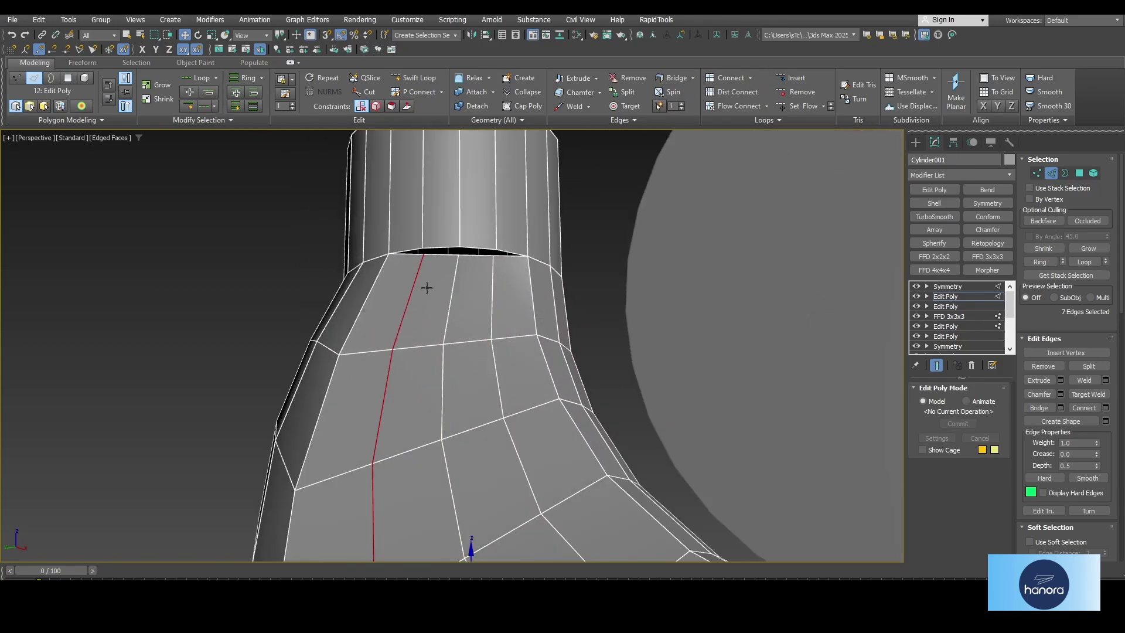
scroll(453, 263, down, 3)
scroll(457, 328, up, 2)
alt+middle_drag(457, 328, 463, 305)
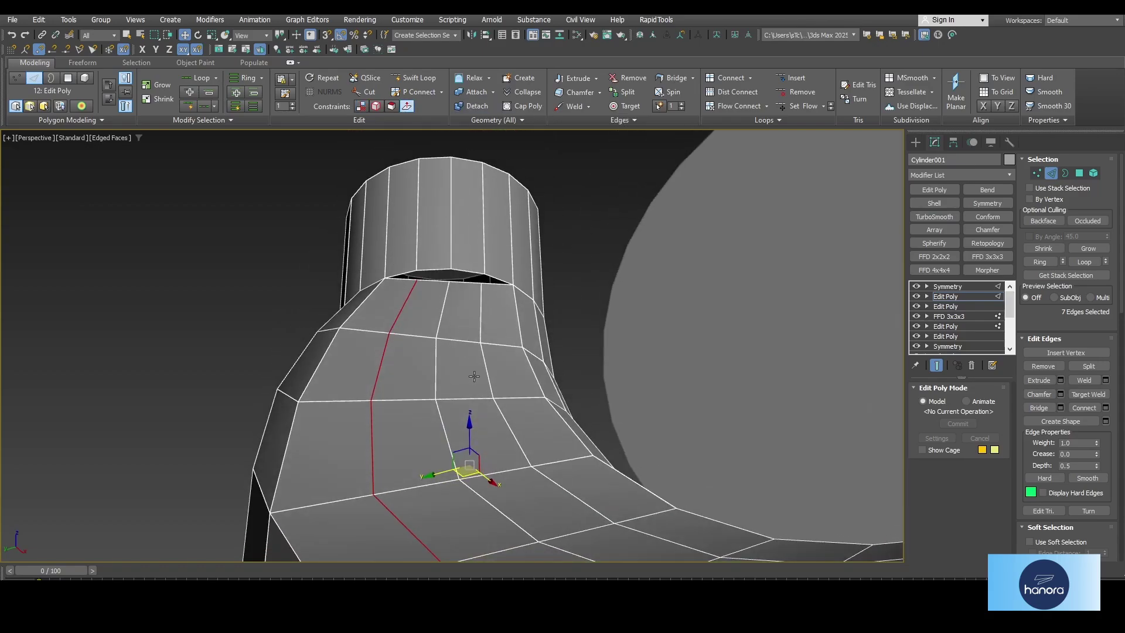
drag(471, 426, 603, 401)
double_click(485, 320)
alt+middle_drag(519, 419, 532, 350)
scroll(595, 319, up, 3)
Step: Target-weld the open vertices between the bridged surface's upper end and the collar's lower edge, using see-through display
key(1)
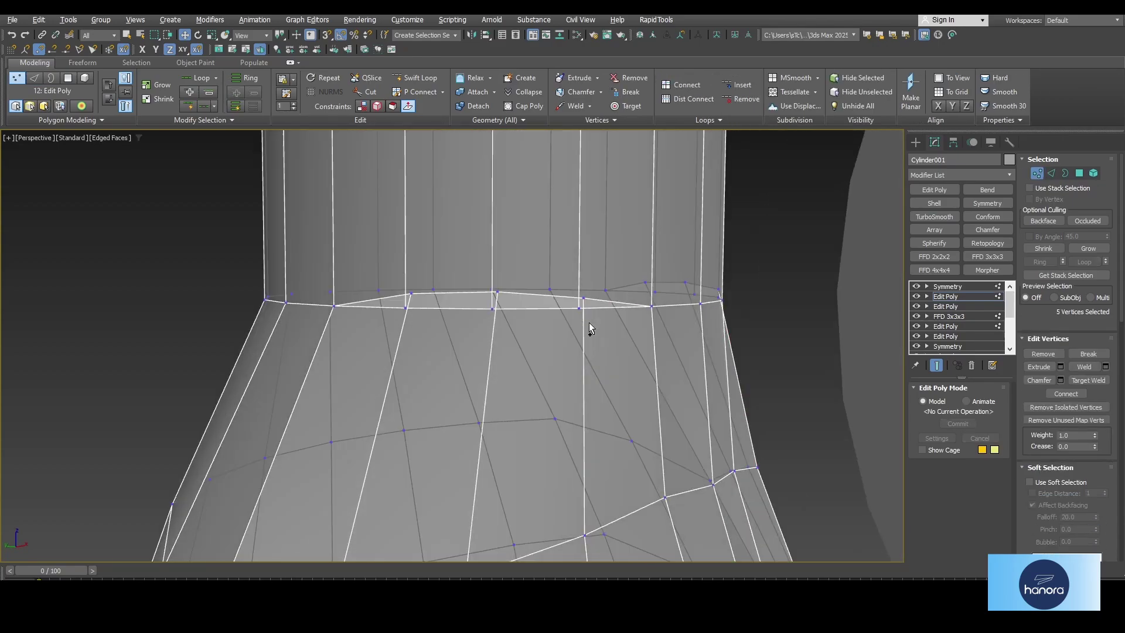
key(shift+ctrl+w)
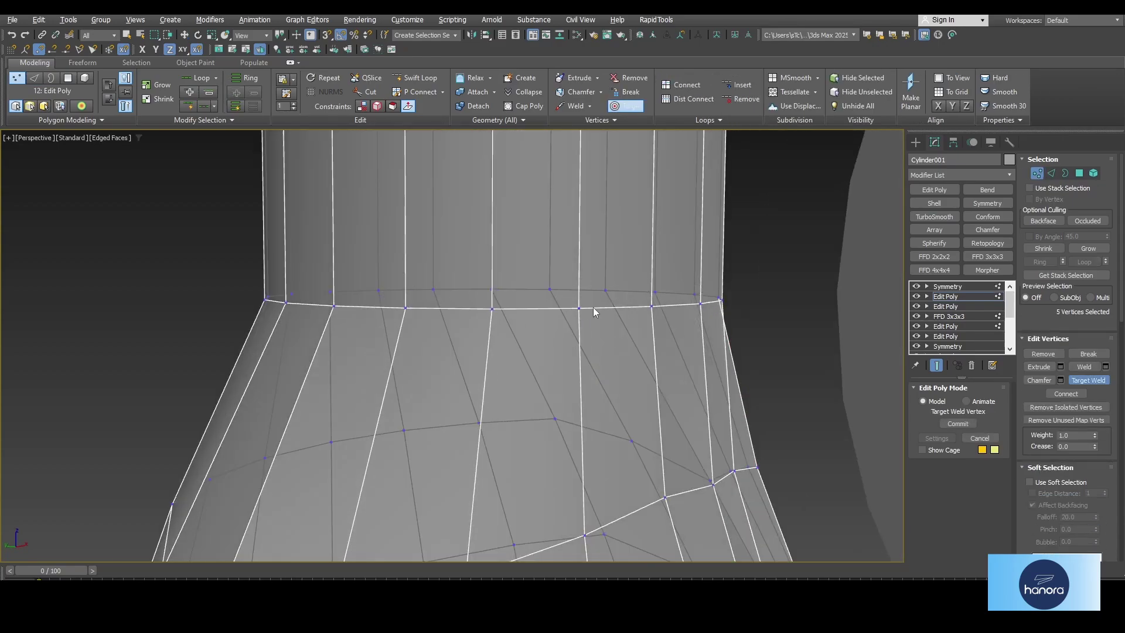
key(ctrl+x)
key(ctrl+x)
key(alt+x)
Step: Leave vertex editing, remove the guide cylinder from view, and return to the model's top Symmetry modifier
scroll(593, 310, down, 4)
middle_drag(593, 311, 484, 312)
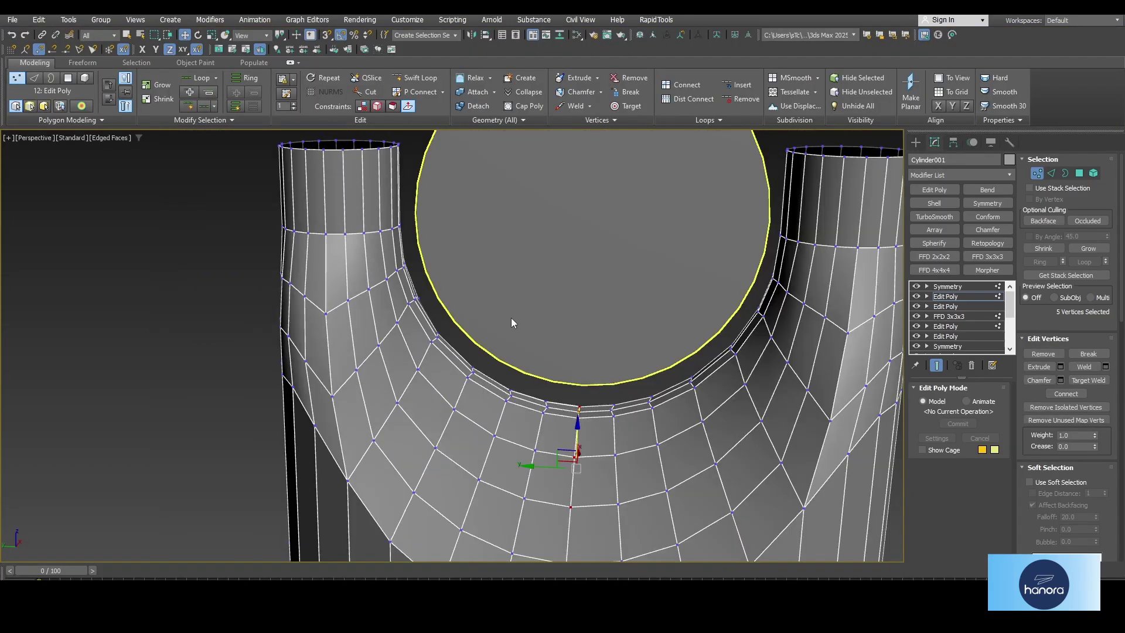
scroll(511, 317, up, 2)
click(1036, 172)
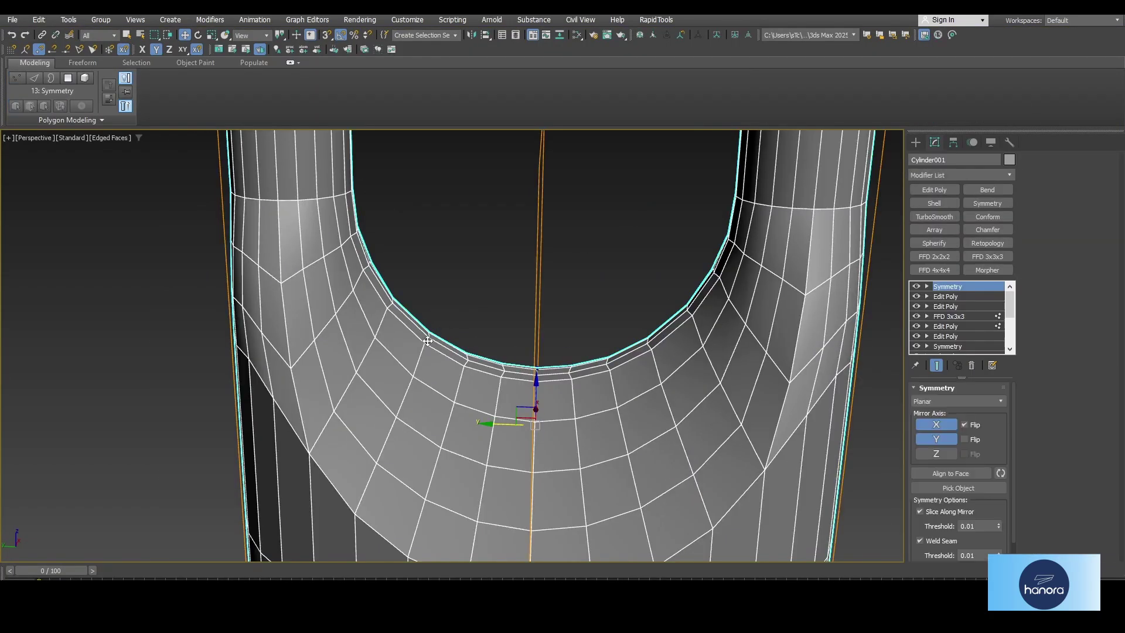
scroll(491, 319, down, 3)
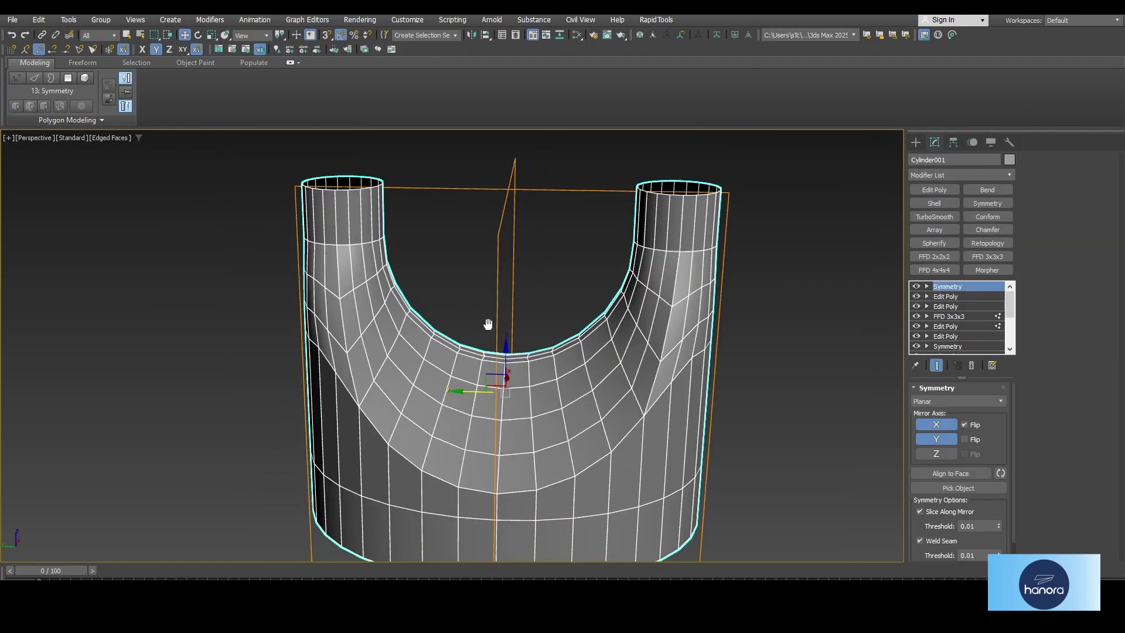
Step: Reposition the crosswise edge loops just below the arm's collar with the Edge constraint in the Edit Poly beneath the Symmetry
alt+middle_drag(491, 319, 437, 364)
scroll(437, 363, up, 3)
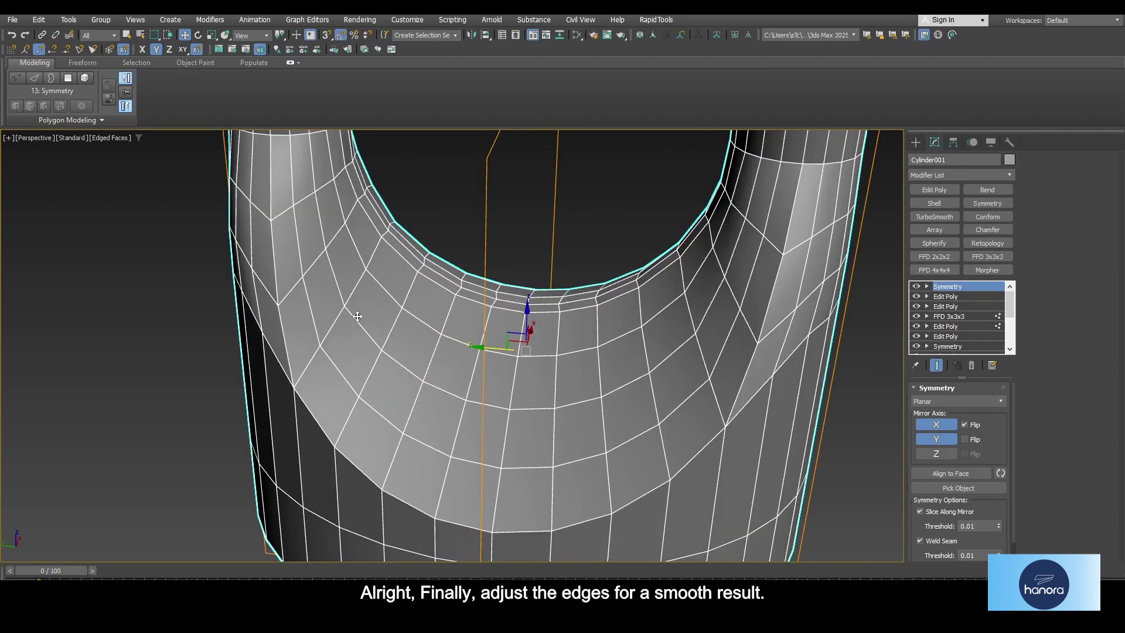
middle_drag(503, 393, 486, 372)
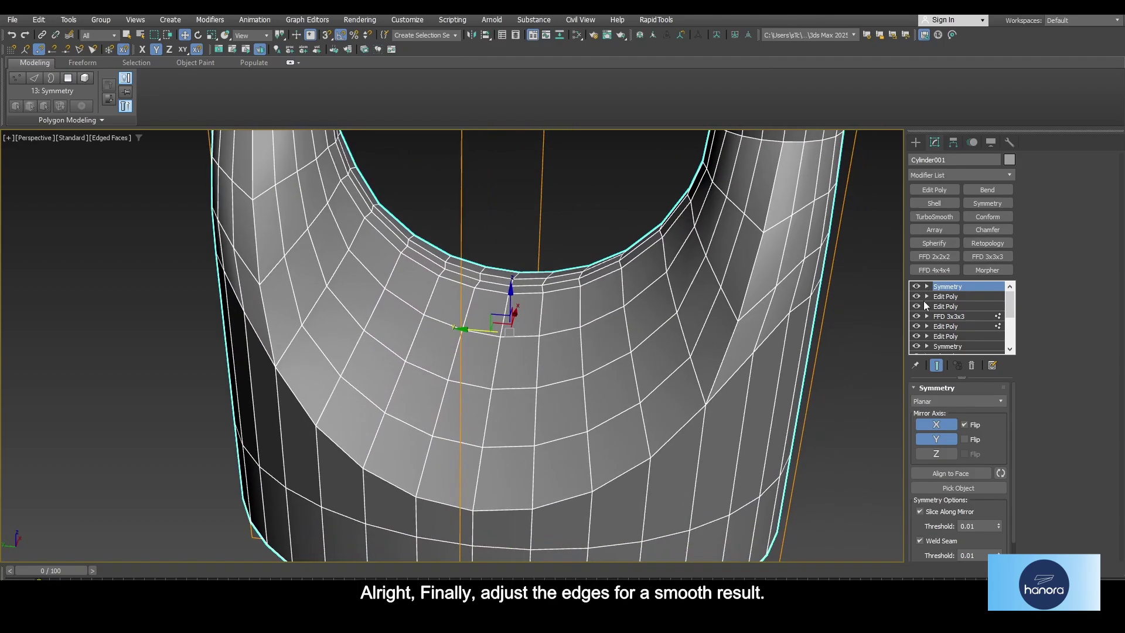
click(945, 296)
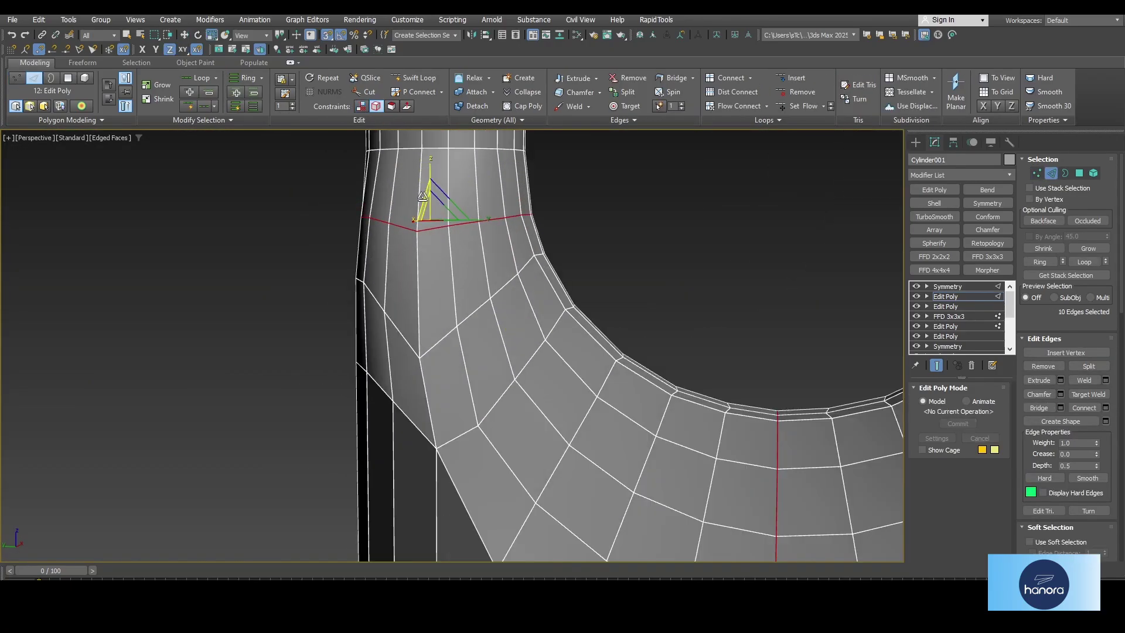
click(428, 189)
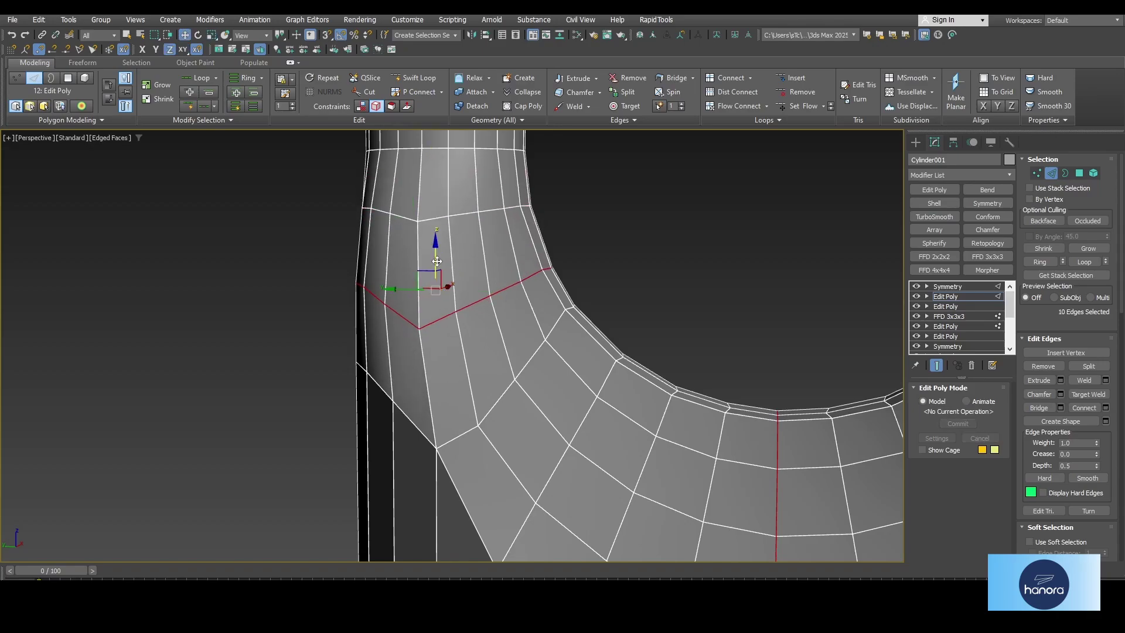
alt+middle_drag(545, 427, 505, 456)
middle_drag(505, 455, 385, 269)
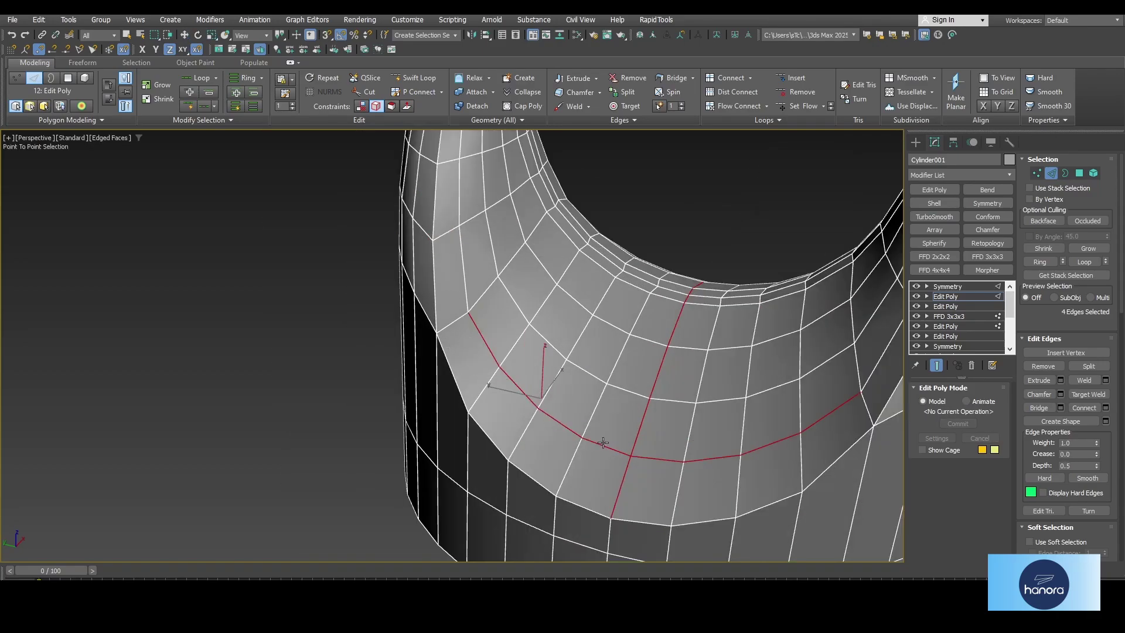
Step: Even out the lower part of the saddle surface by sliding progressively smaller portions of its lengthwise edge loops
key(w)
drag(519, 401, 524, 396)
alt+middle_drag(524, 396, 510, 401)
click(516, 303)
drag(574, 313, 570, 404)
alt+click(482, 308)
alt+click(498, 373)
Step: Slide partial lengthwise edge runs nearer the saddle's inner rim to smooth the spacing between loops
alt+middle_drag(563, 404, 551, 436)
key(w)
drag(559, 322, 573, 381)
alt+click(474, 317)
alt+click(505, 367)
middle_drag(560, 356, 531, 395)
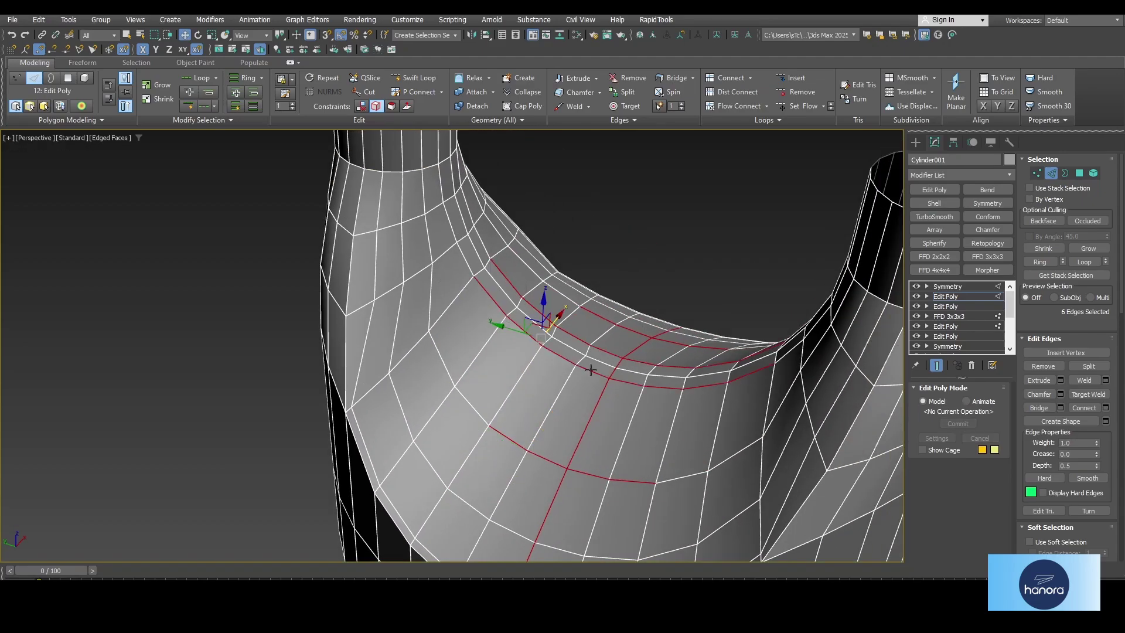
Step: Shift the selected vertices of the crosswise row below the collar along their edges to smooth the arm's transition
alt+middle_drag(588, 351, 450, 310)
key(1)
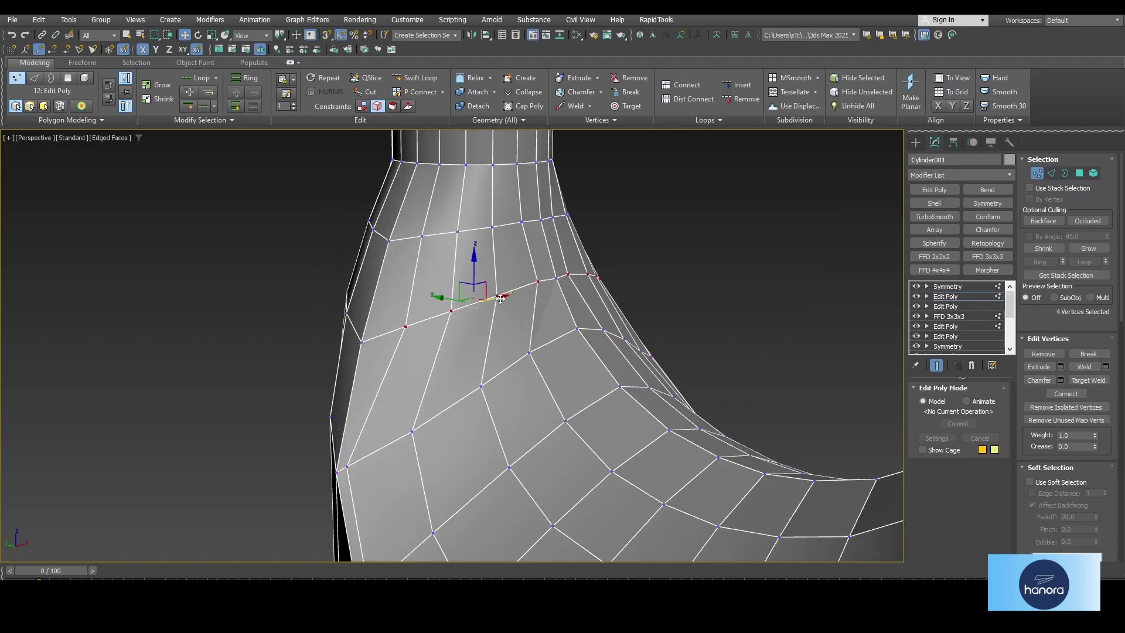
drag(499, 299, 488, 303)
alt+middle_drag(381, 453, 537, 361)
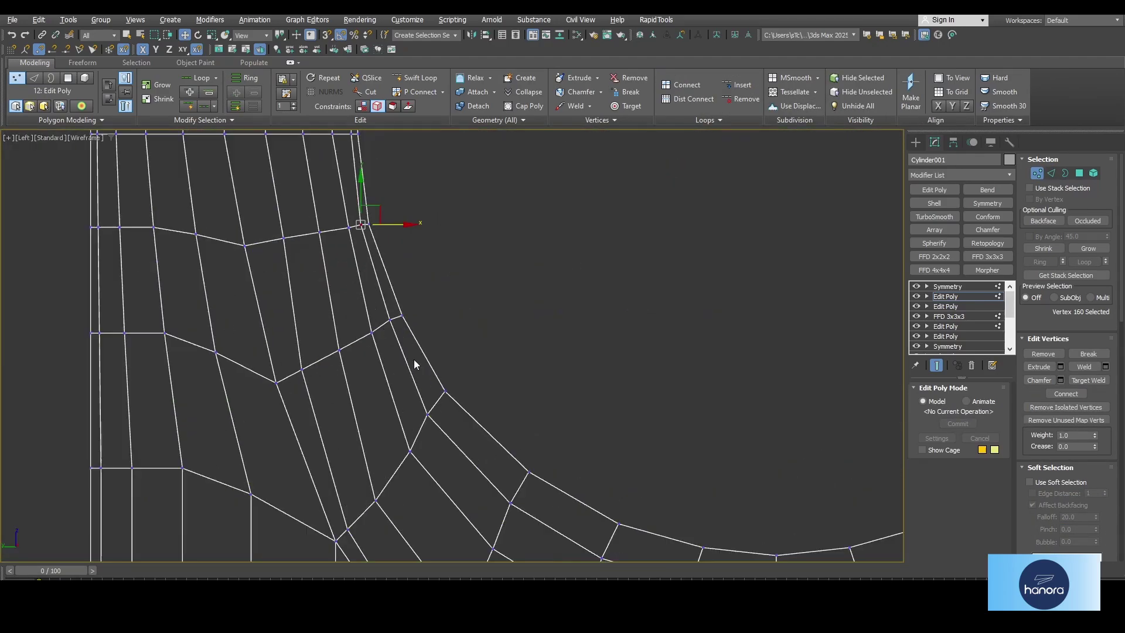
Step: Adjust the vertex pairs along the upper part of the saddle's inner rim in the Left view to smooth its curve
scroll(414, 359, up, 2)
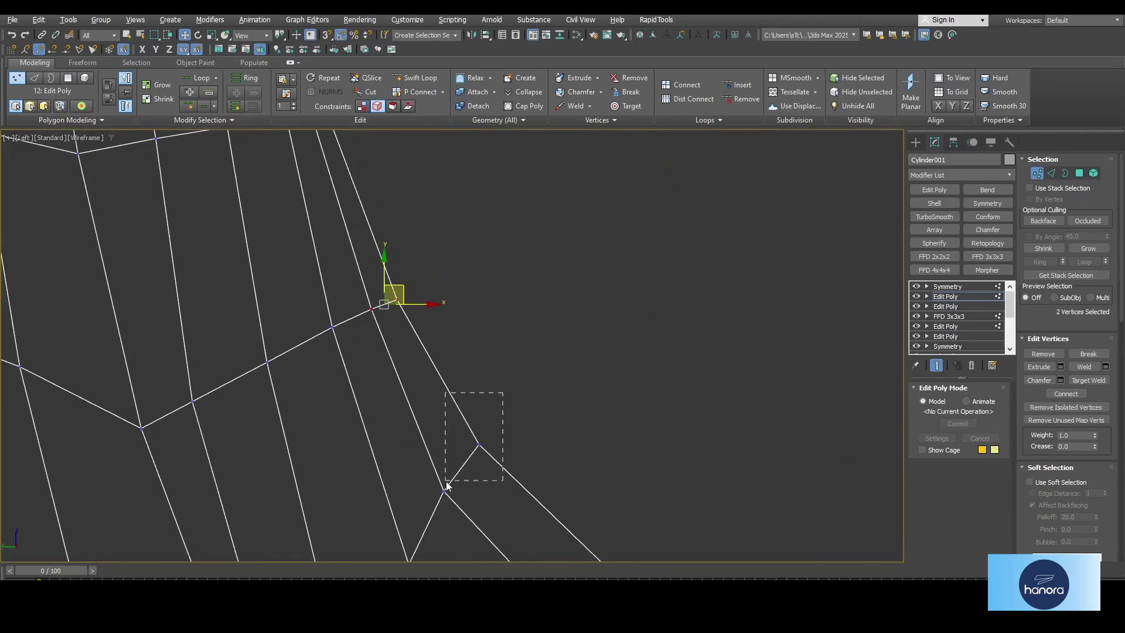
drag(439, 493, 433, 501)
middle_drag(433, 502, 394, 308)
drag(433, 258, 446, 272)
drag(322, 449, 320, 441)
middle_drag(511, 357, 483, 280)
scroll(483, 280, down, 2)
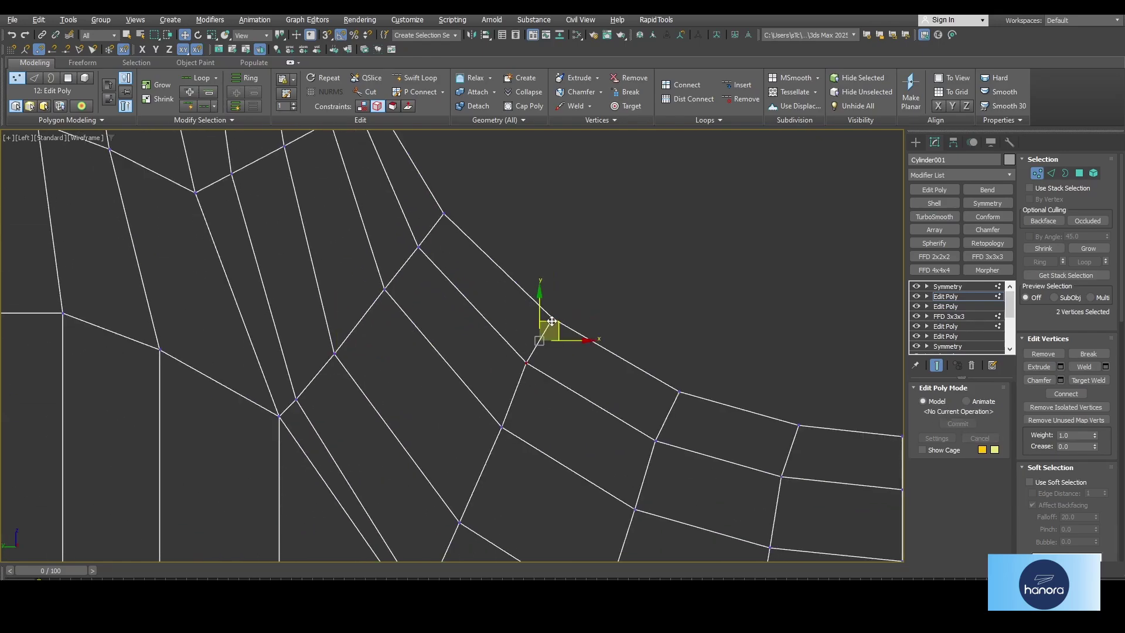
Step: Refine the vertex pairs toward the saddle's center and reposition individual rim vertices in the Left view for an even curve
drag(553, 322, 561, 327)
drag(698, 375, 644, 454)
drag(697, 417, 703, 416)
middle_drag(451, 138, 481, 275)
scroll(481, 254, up, 2)
mouse_move(608, 291)
mouse_down()
mouse_move(580, 336)
mouse_move(586, 296)
mouse_up()
scroll(586, 295, down, 1)
scroll(579, 346, down, 3)
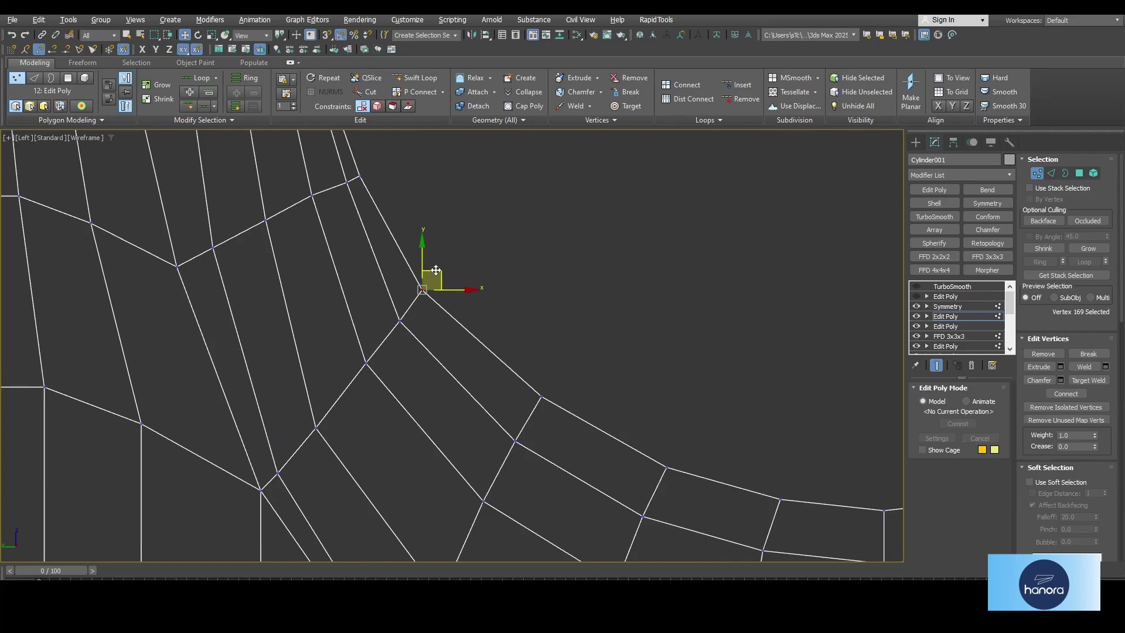
scroll(436, 270, down, 5)
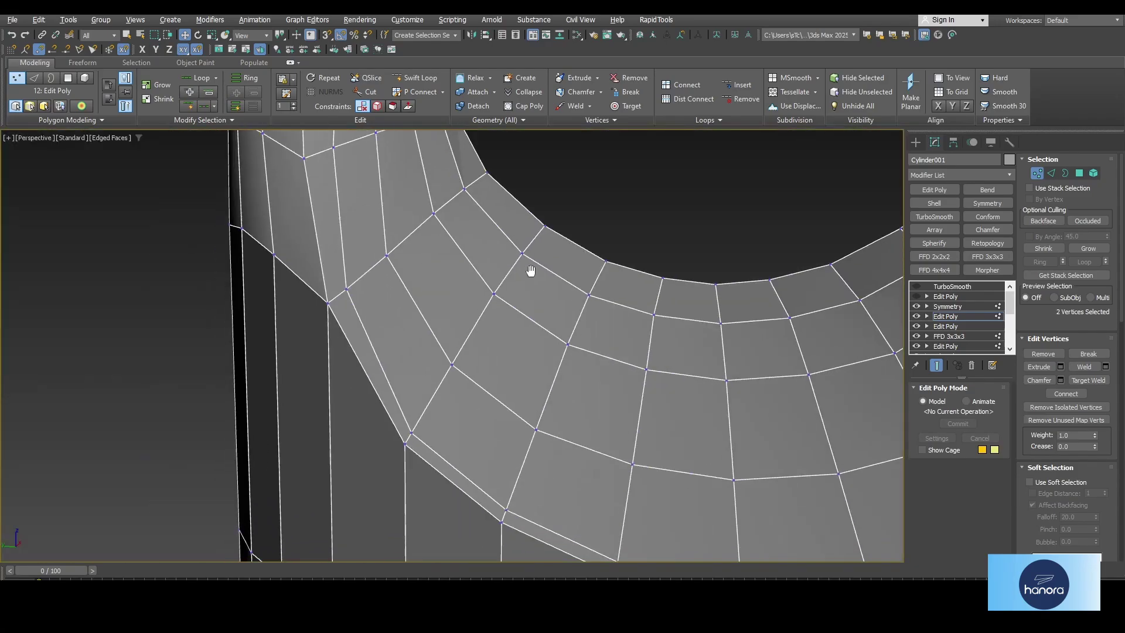
Step: Insert an edge loop around the base just below the saddle's lower border with Swift Loop and switch to edge editing
alt+middle_drag(531, 271, 469, 352)
scroll(437, 375, down, 3)
click(415, 78)
scroll(467, 388, up, 2)
click(467, 387)
key(2)
Step: Slide the new loop toward the saddle's lower border with the Edge constraint, adjusting its outer ends separately from the middle
middle_drag(560, 396, 475, 345)
key(shift+x)
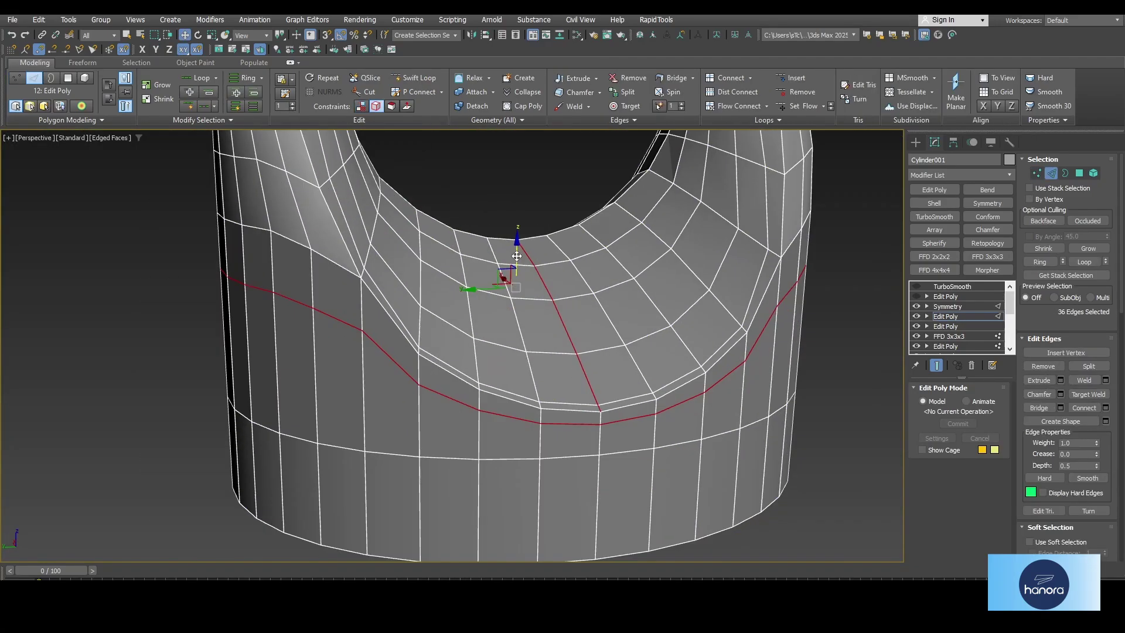
alt+middle_drag(516, 256, 536, 359)
alt+drag(443, 318, 556, 415)
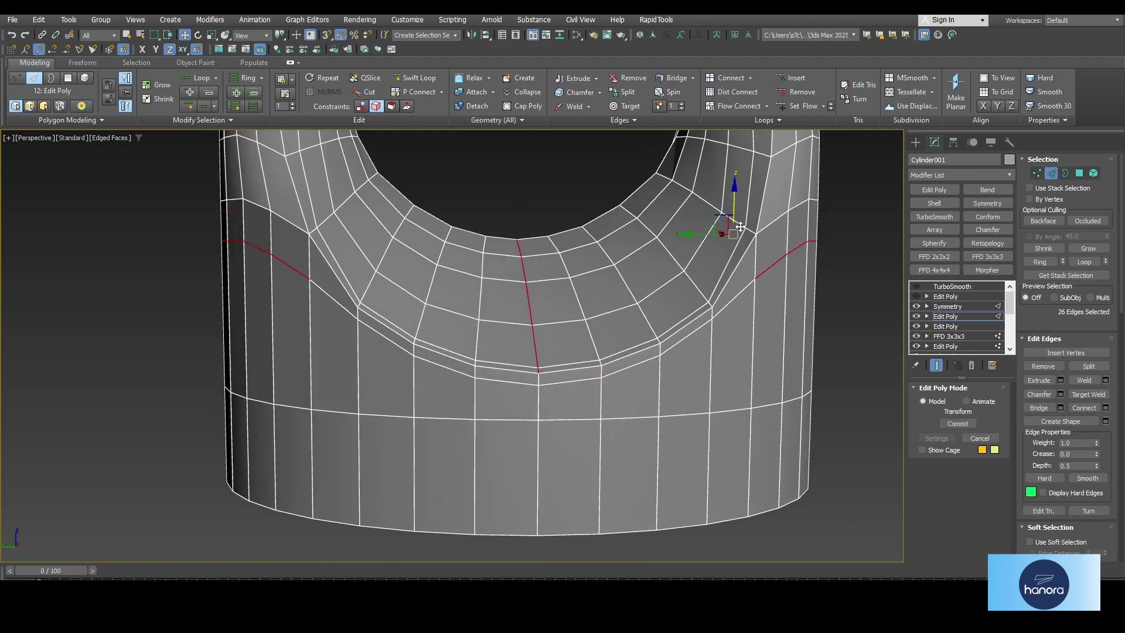
Step: Leave edge editing, hide the edged faces, and examine the smoothed model's shading from several angles
scroll(740, 227, down, 8)
key(2)
key(F4)
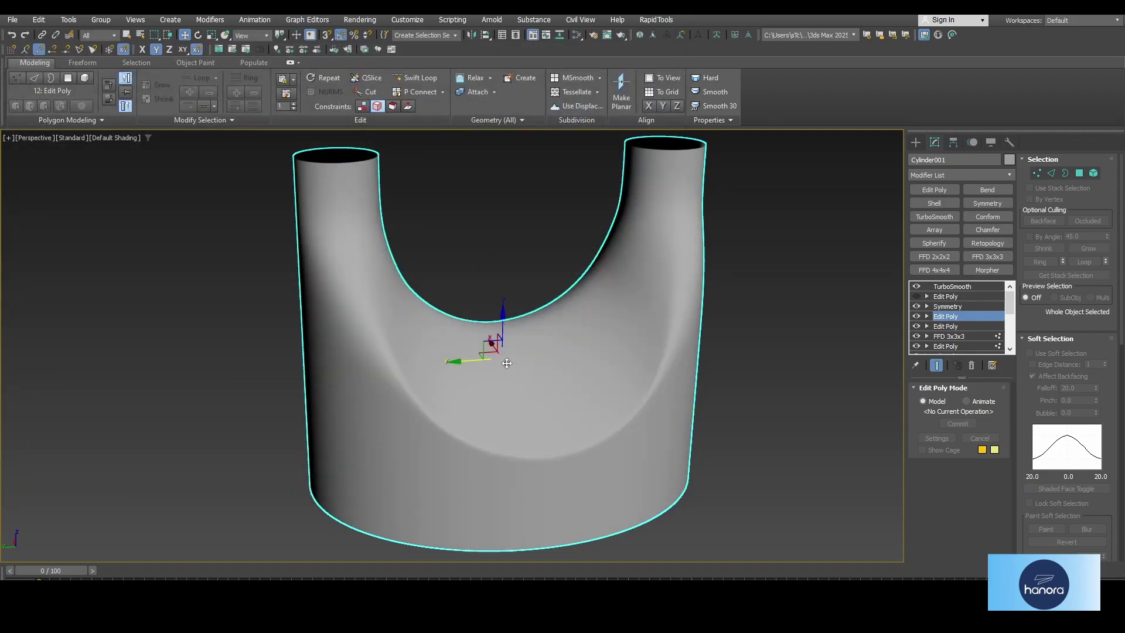
alt+middle_drag(520, 356, 342, 361)
key(alt+x)
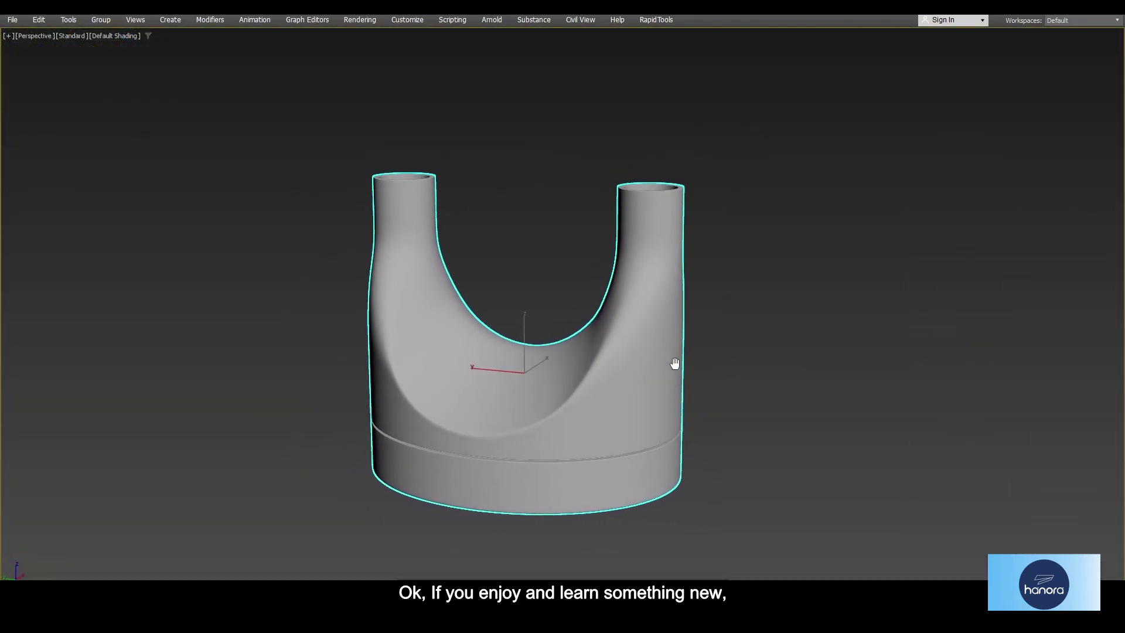
alt+middle_drag(672, 364, 560, 413)
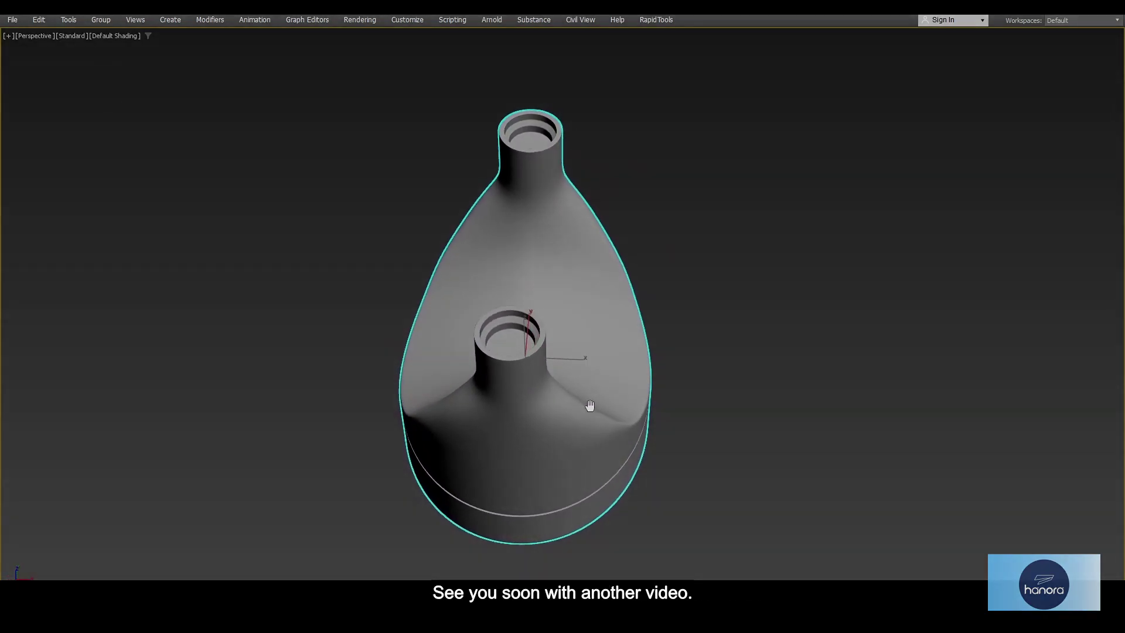